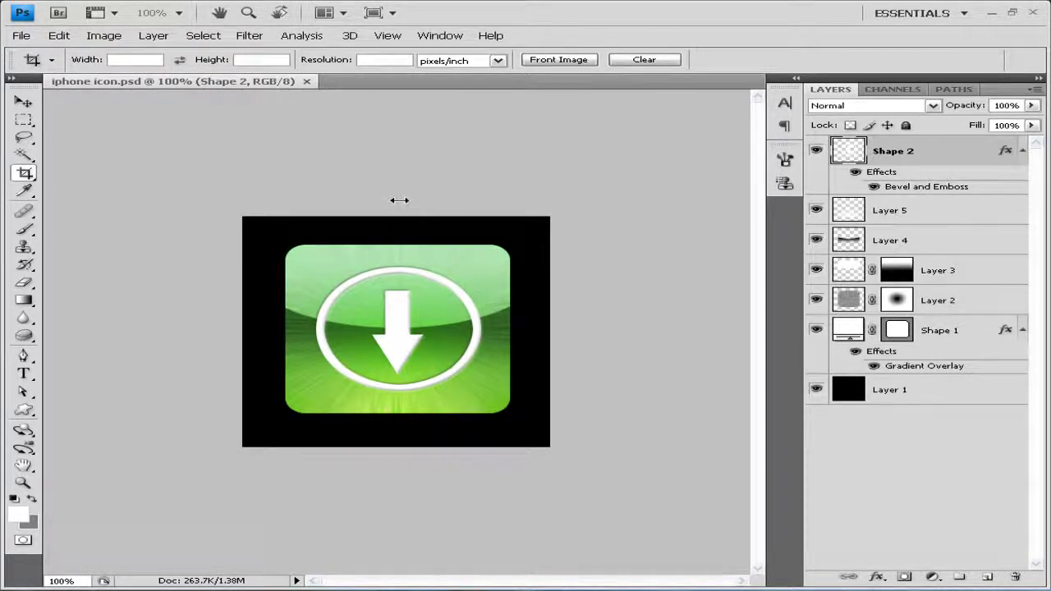
Create Untitled-1 through File > New, 300 × 300 pixels with a transparent background
click(21, 37)
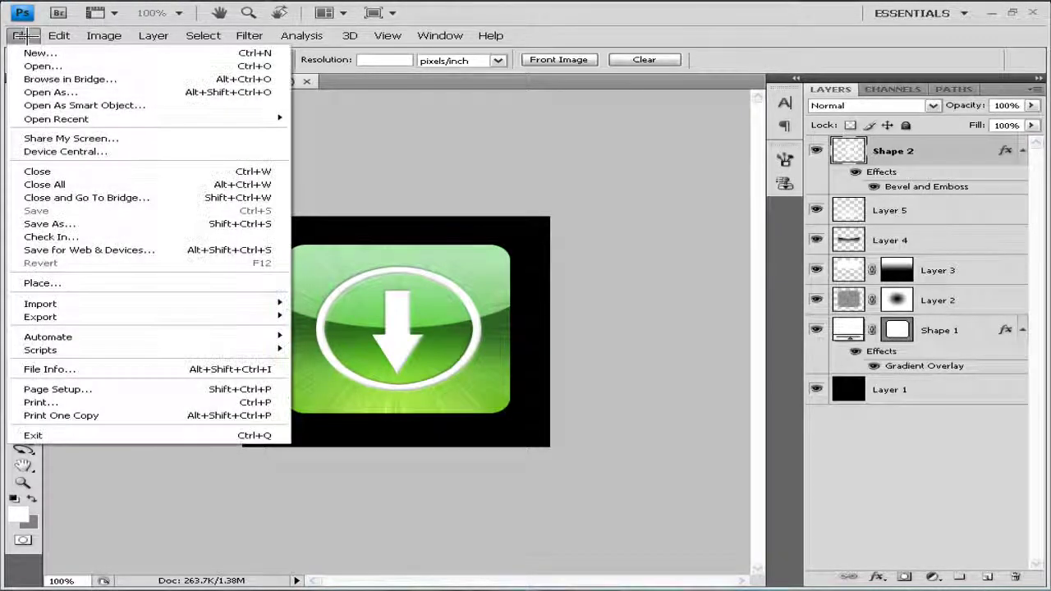
click(33, 52)
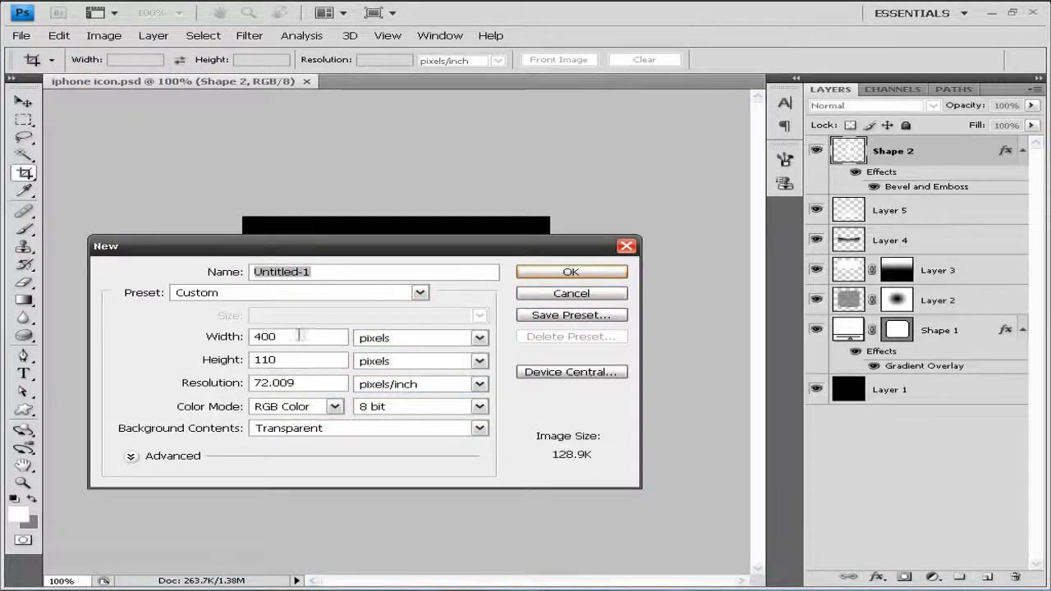
double_click(301, 336)
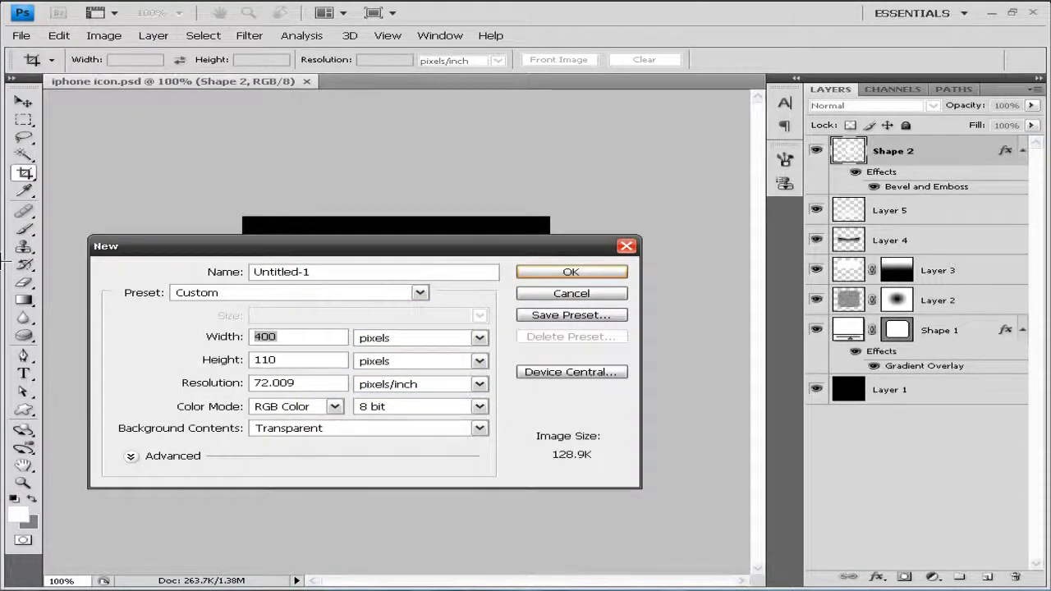
text(300)
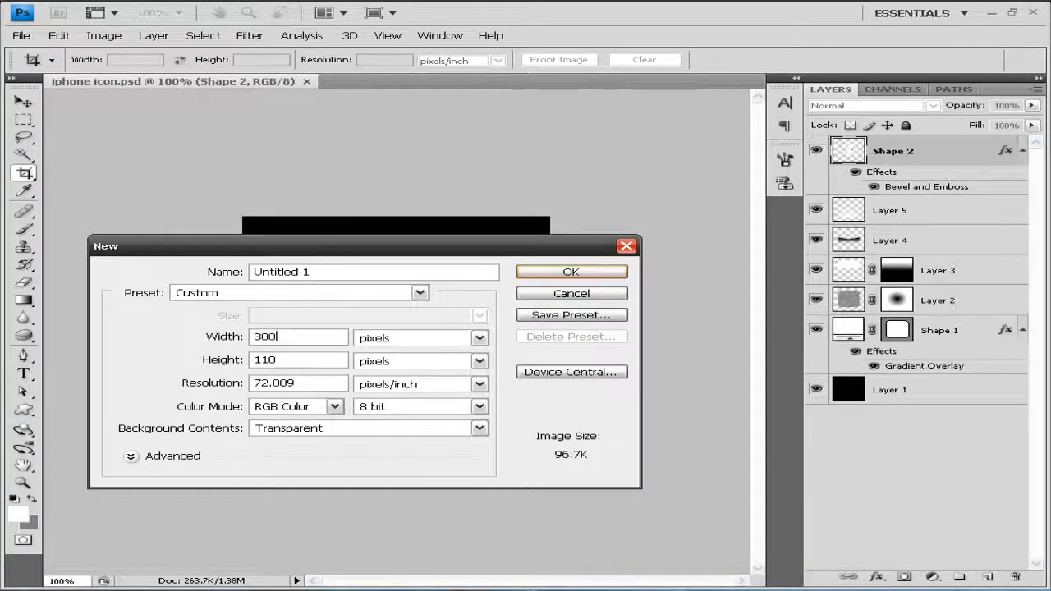
double_click(283, 360)
text(300)
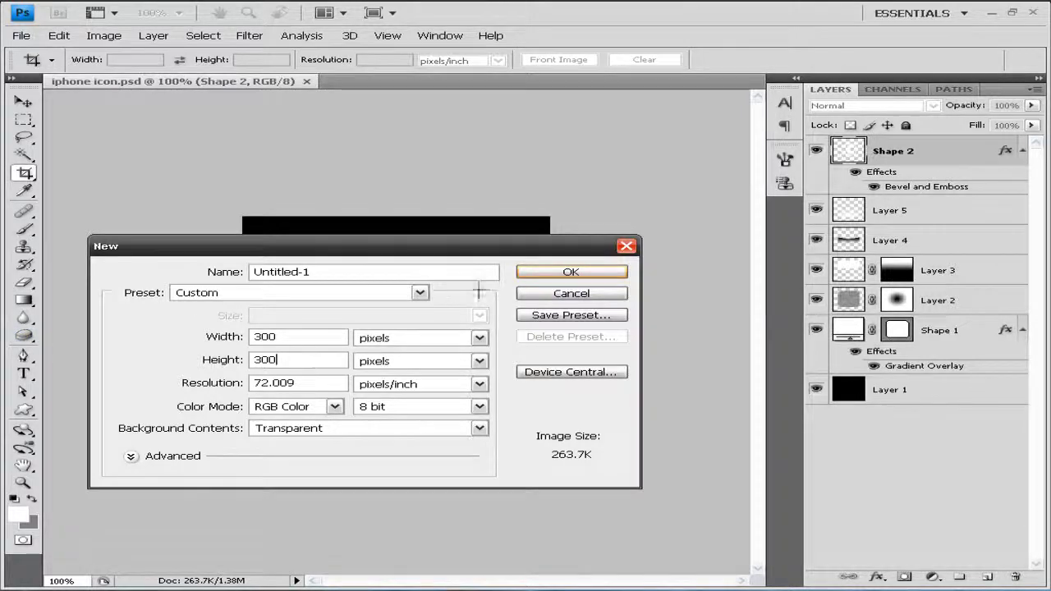
click(552, 274)
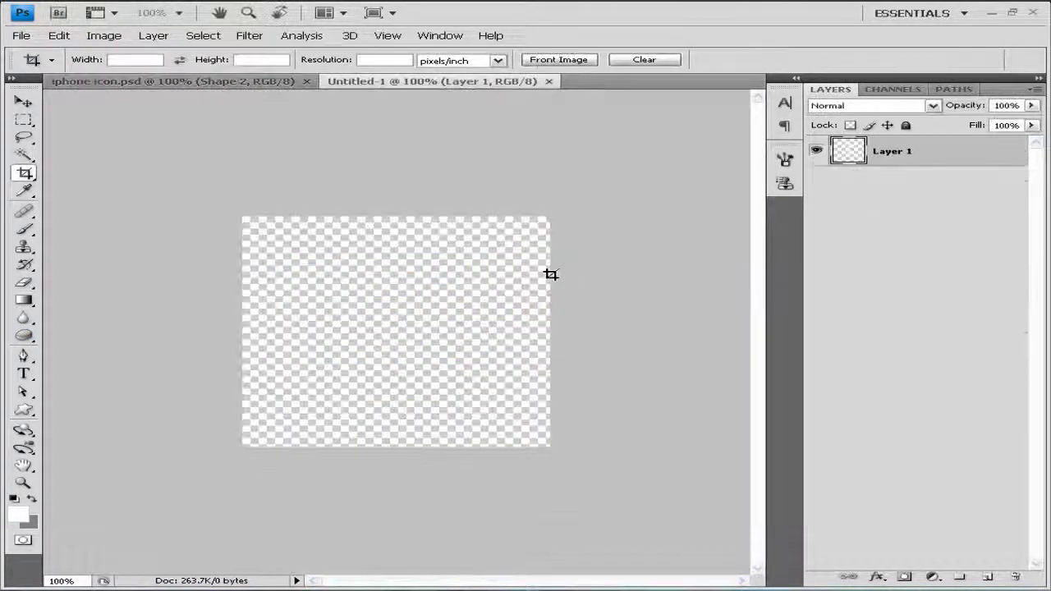
Fill the canvas layer with black using Edit > Fill
click(51, 33)
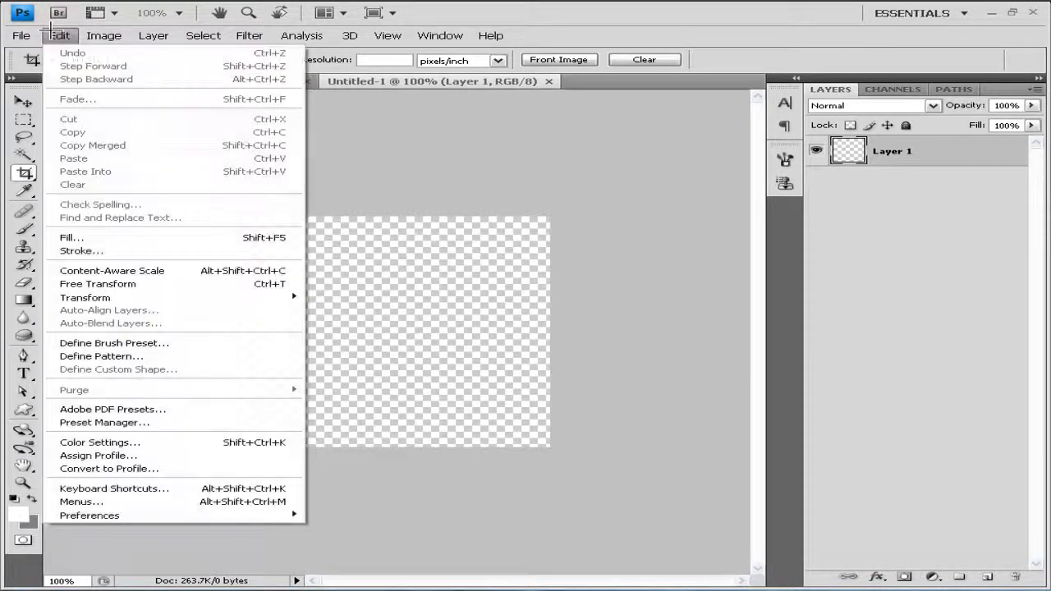
click(101, 237)
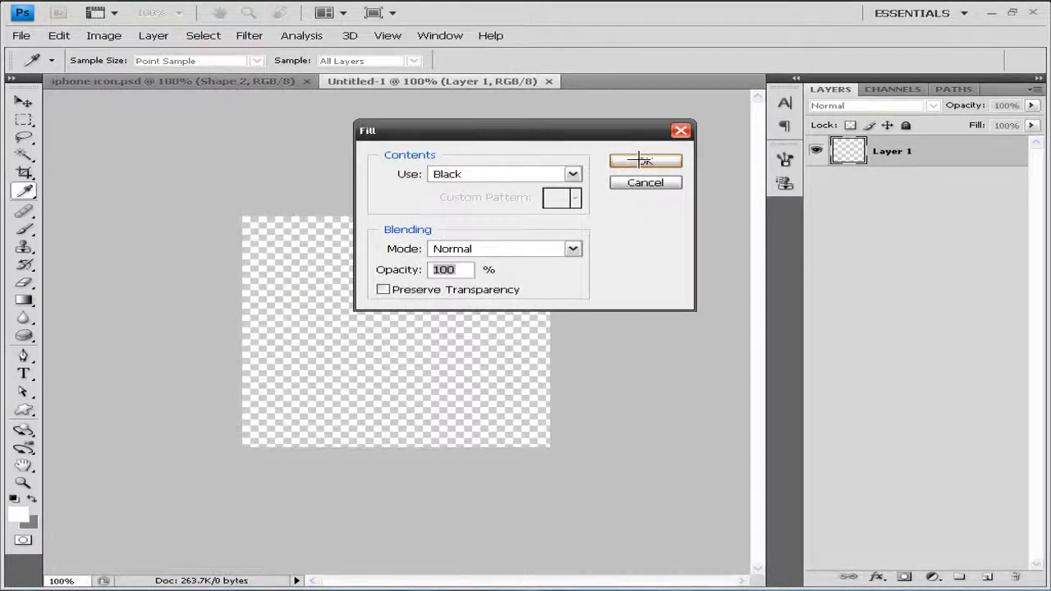
click(573, 173)
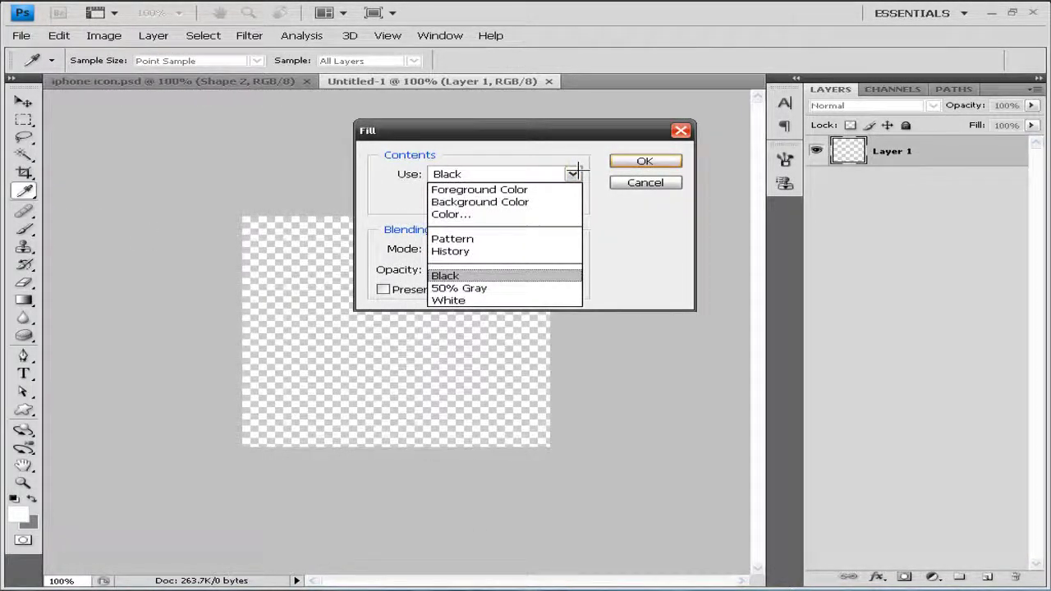
click(481, 276)
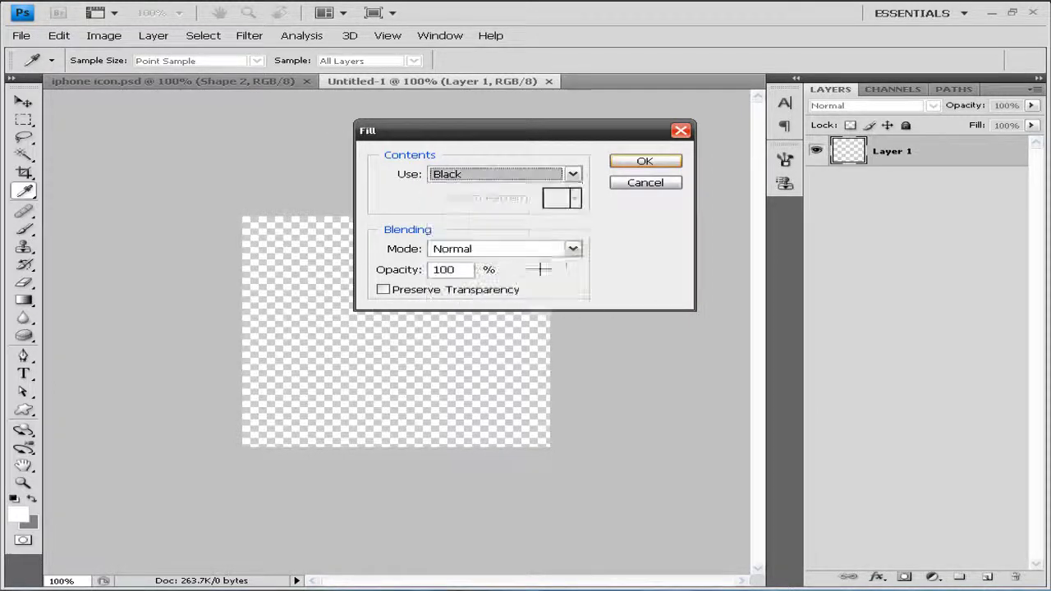
click(645, 161)
key(c)
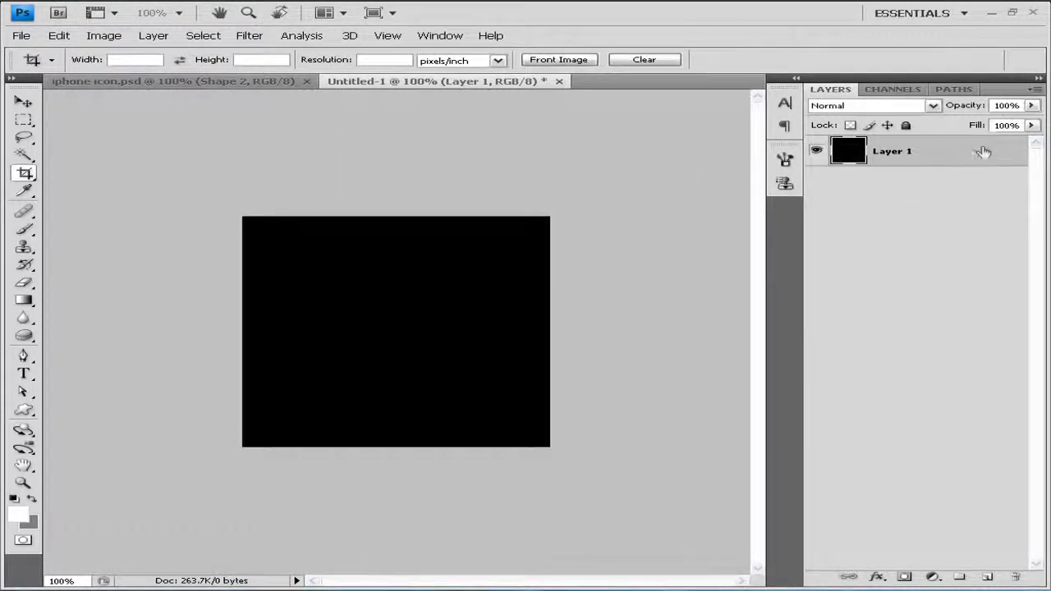
Lock the black layer, rename it bg, and add a new empty layer above it
click(905, 125)
click(891, 169)
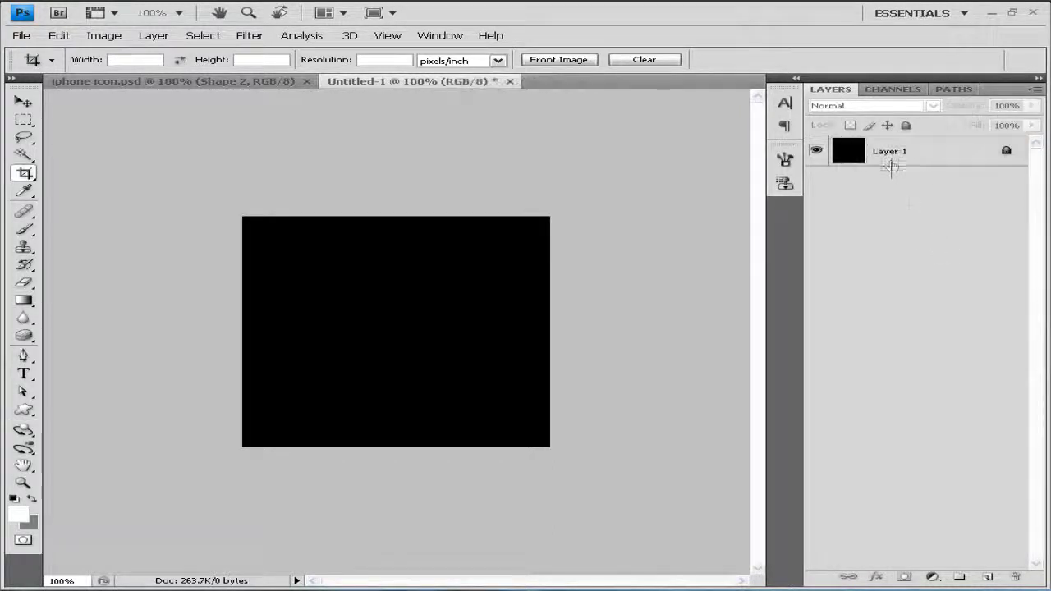
double_click(889, 153)
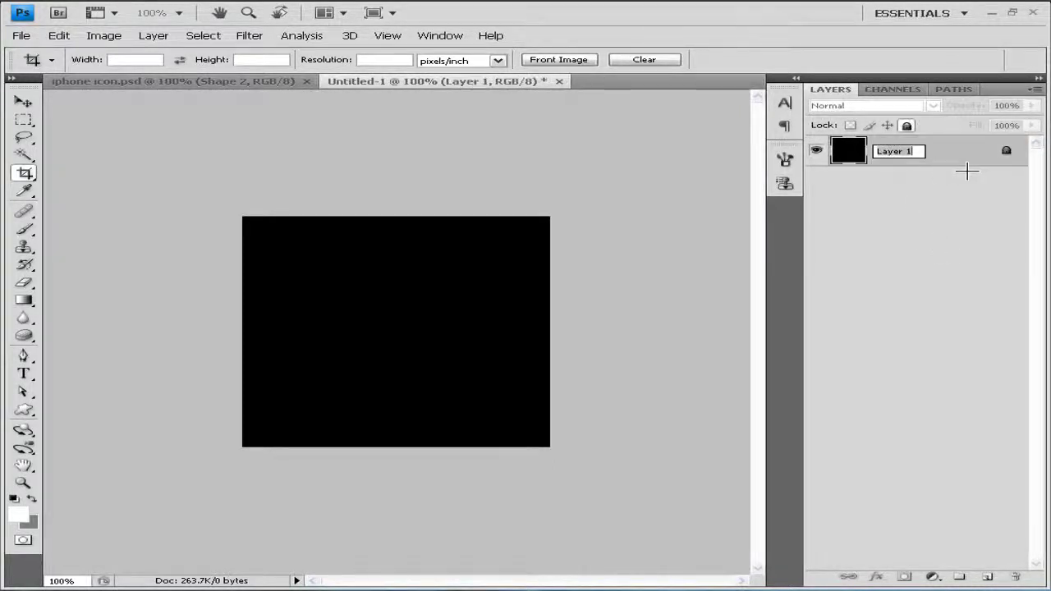
click(912, 177)
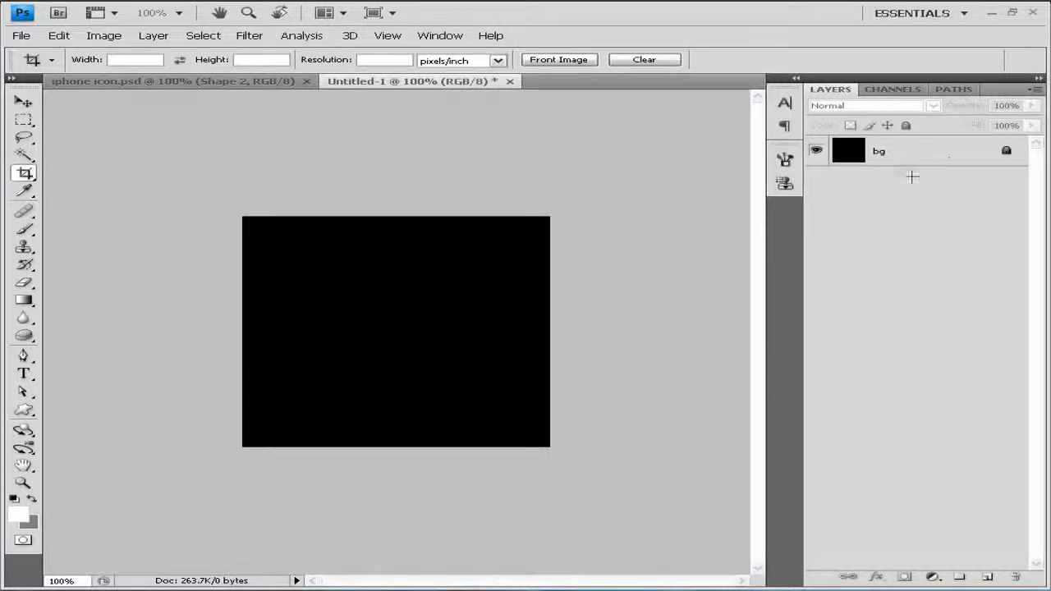
click(989, 578)
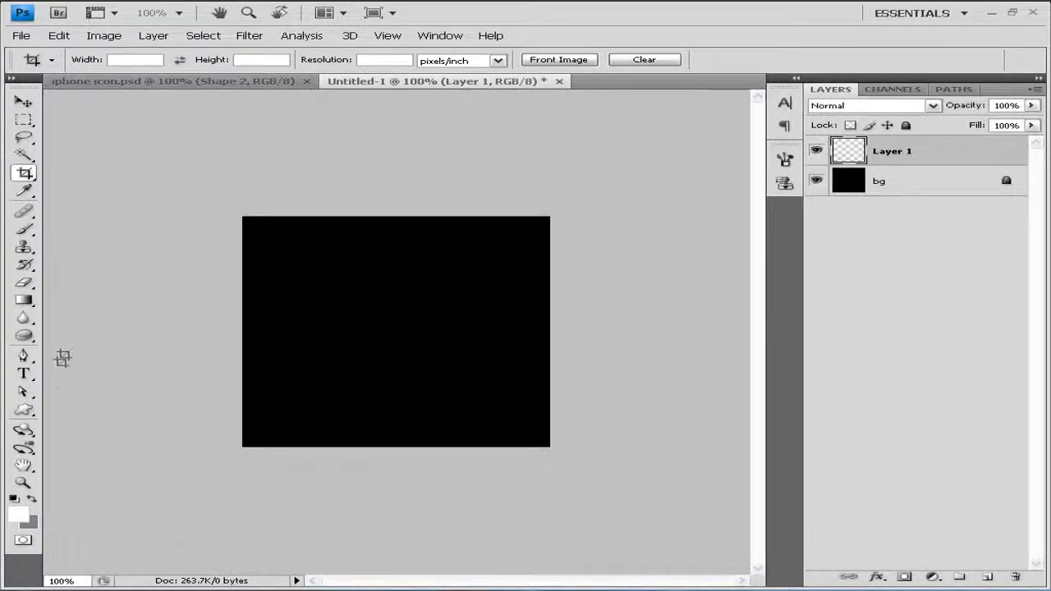
Draw a 15 px-radius rounded rectangle across the canvas centre
click(26, 408)
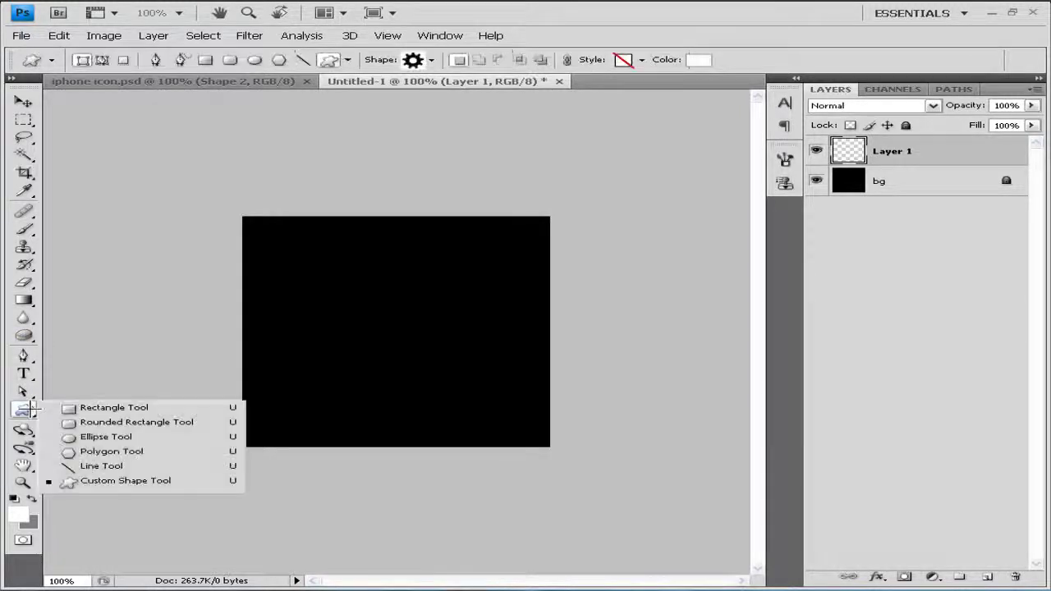
click(136, 422)
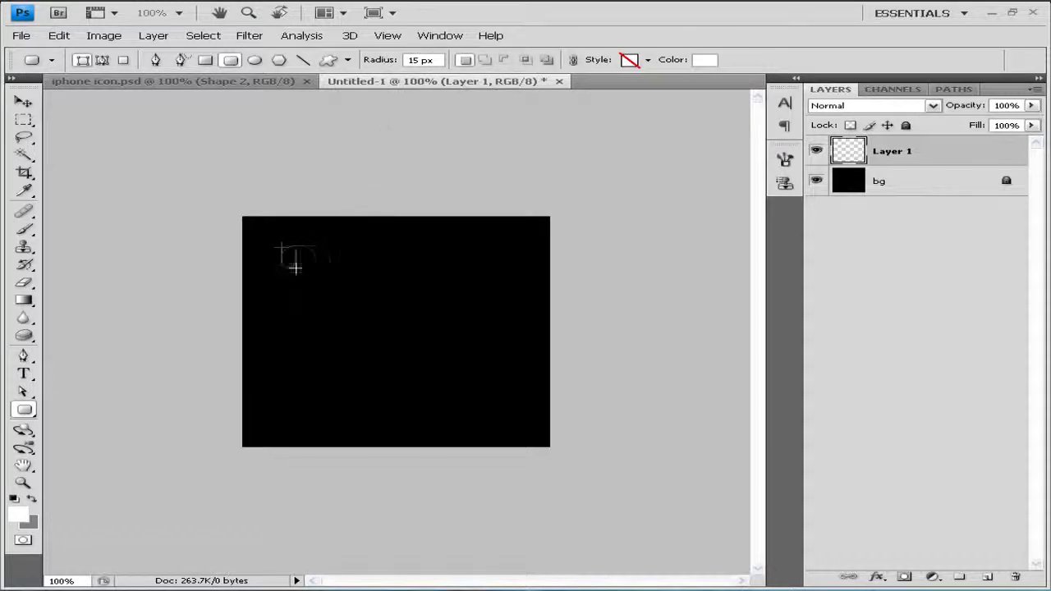
drag(295, 267, 517, 417)
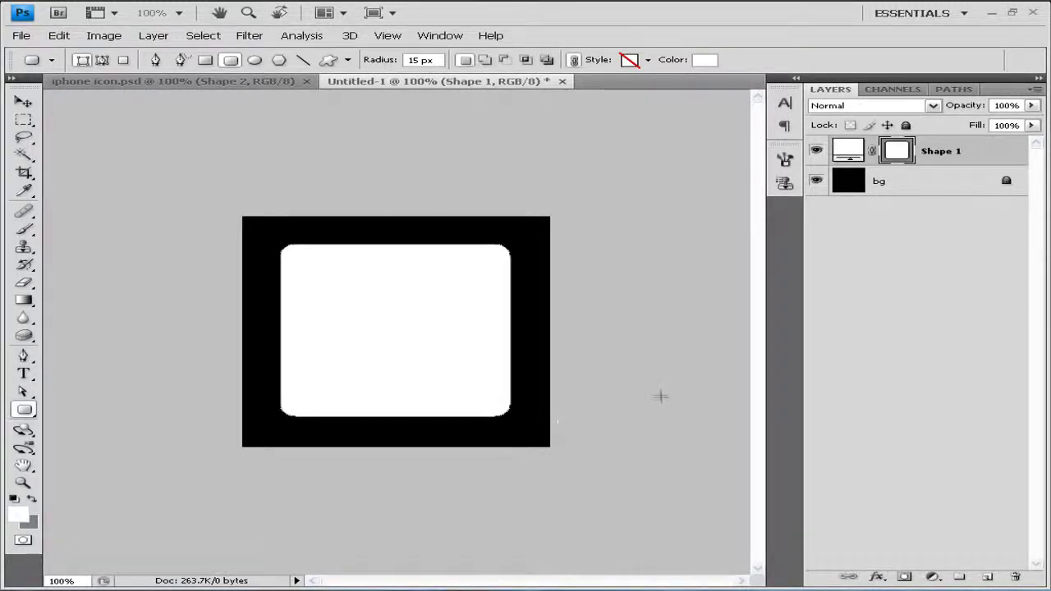
Select the Shape 1 layer and open its Layer Style settings
click(914, 358)
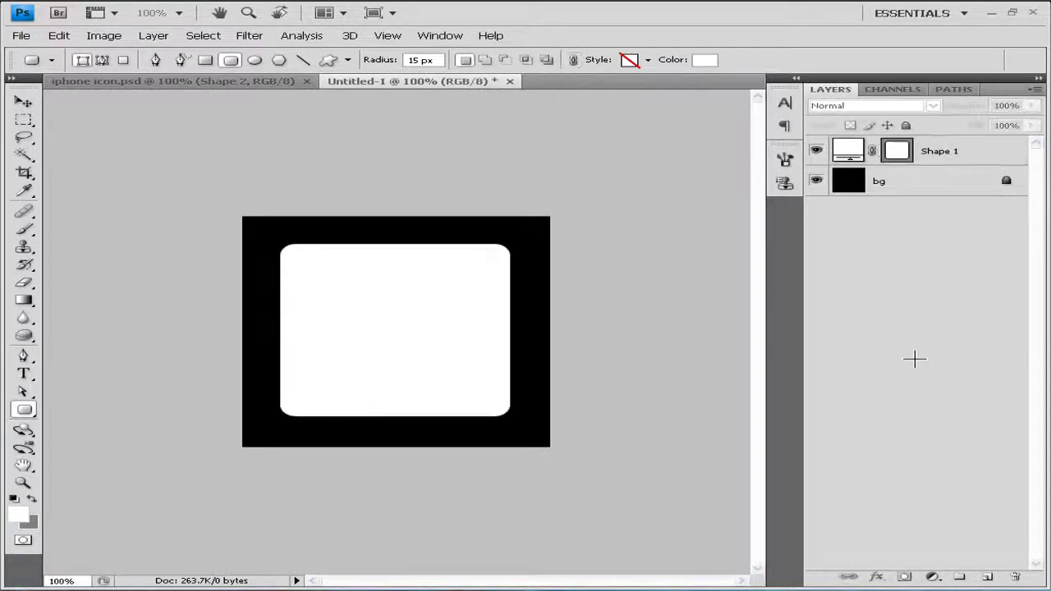
key(v)
click(406, 341)
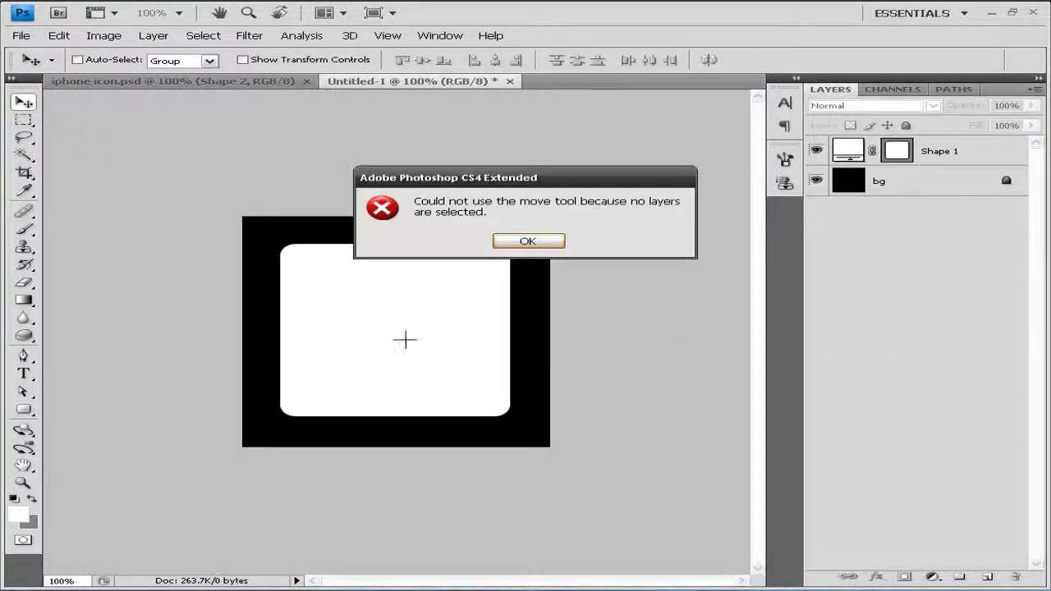
click(528, 241)
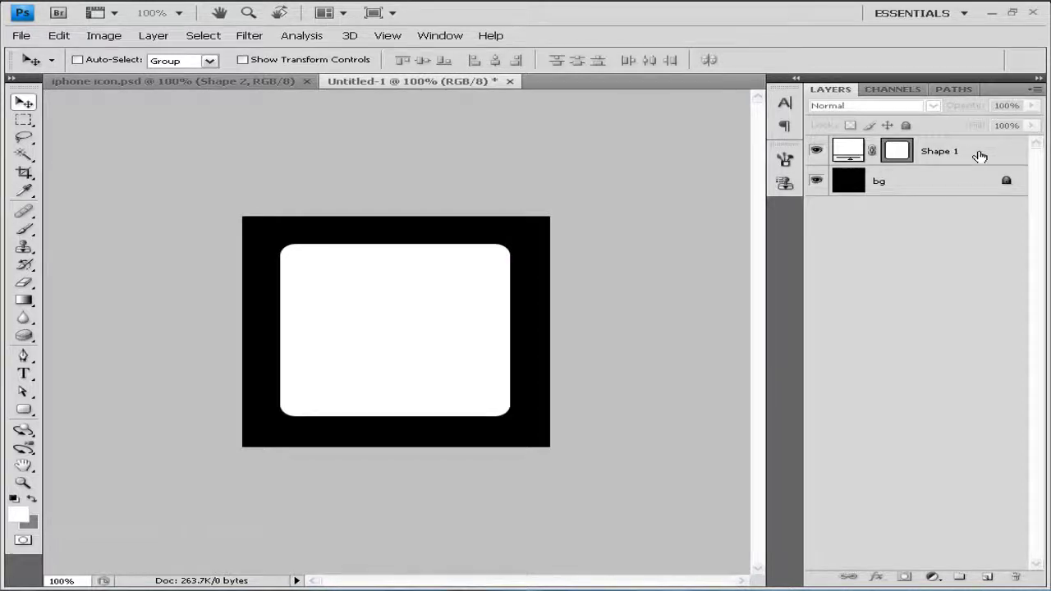
click(980, 156)
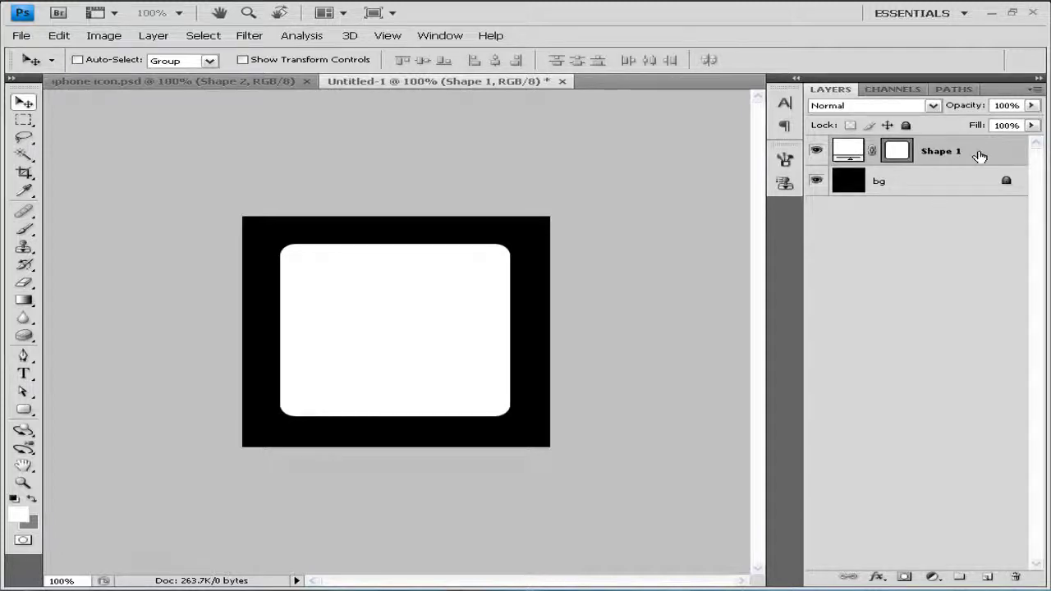
double_click(979, 156)
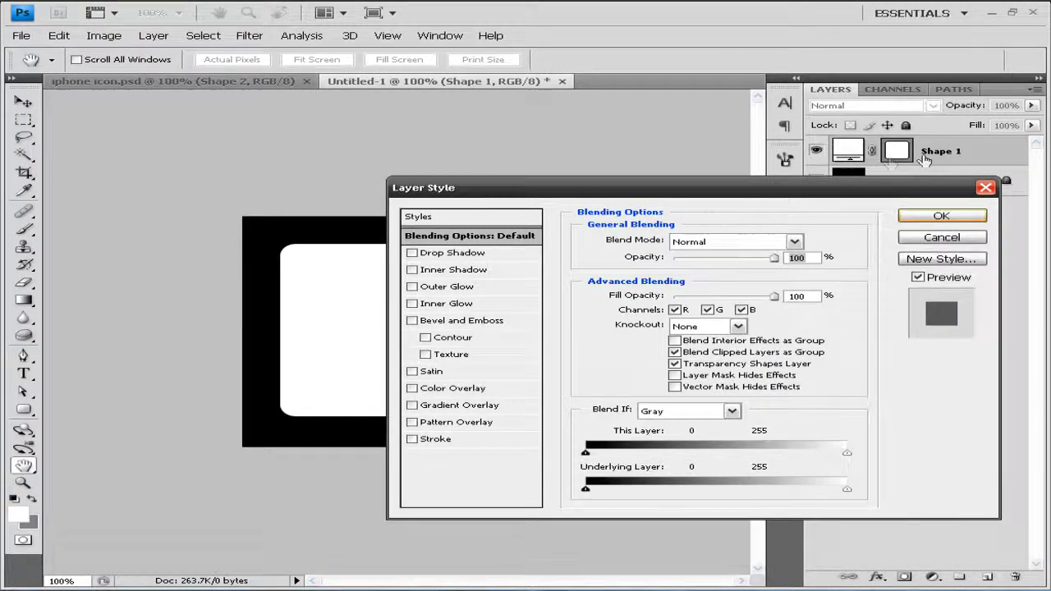
Turn on Gradient Overlay and set the left gradient stop to bright magenta
drag(809, 186, 648, 155)
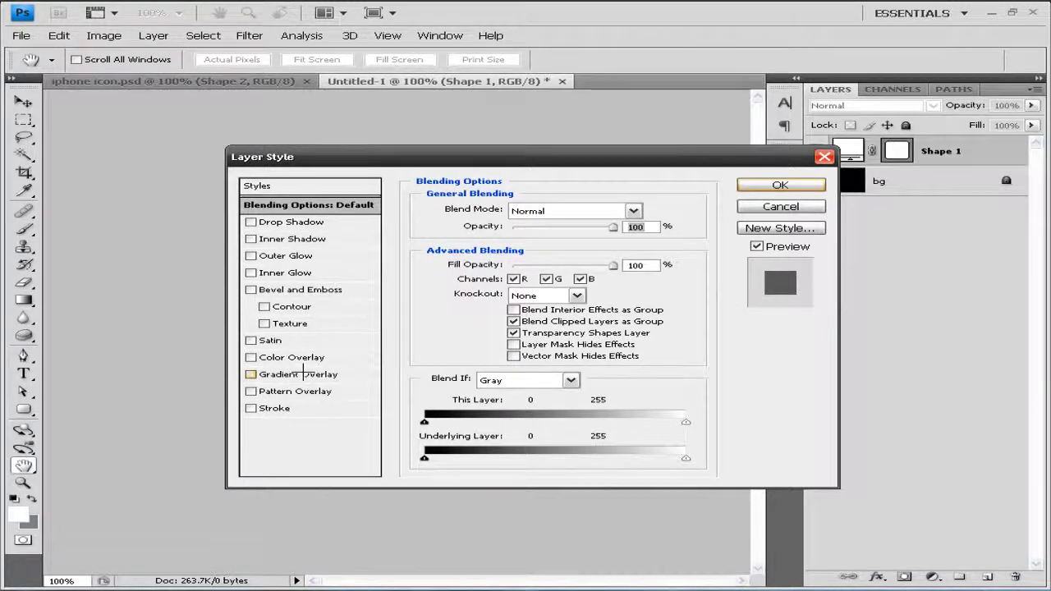
click(331, 374)
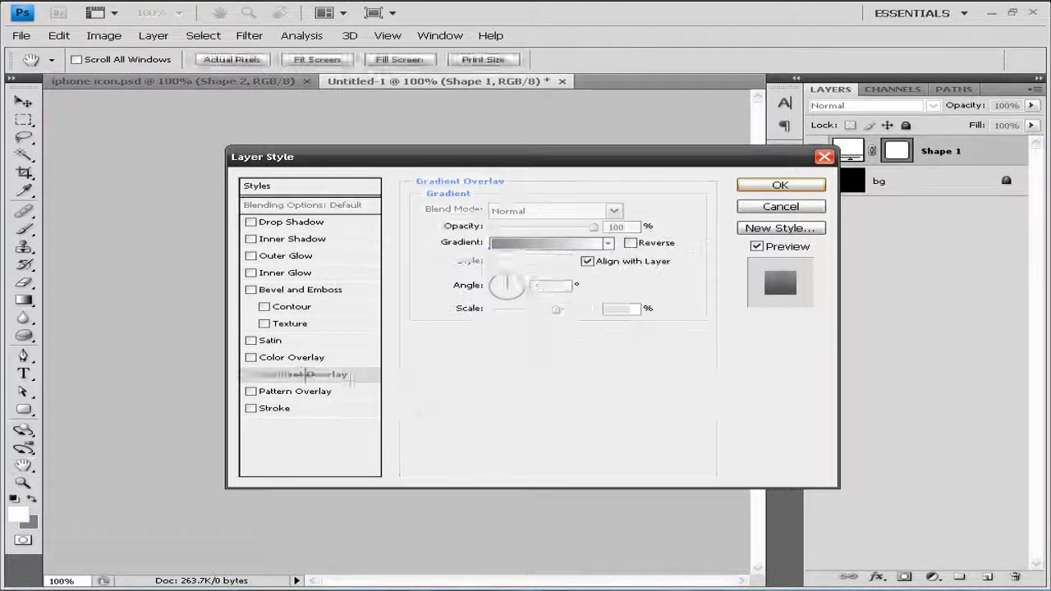
click(498, 243)
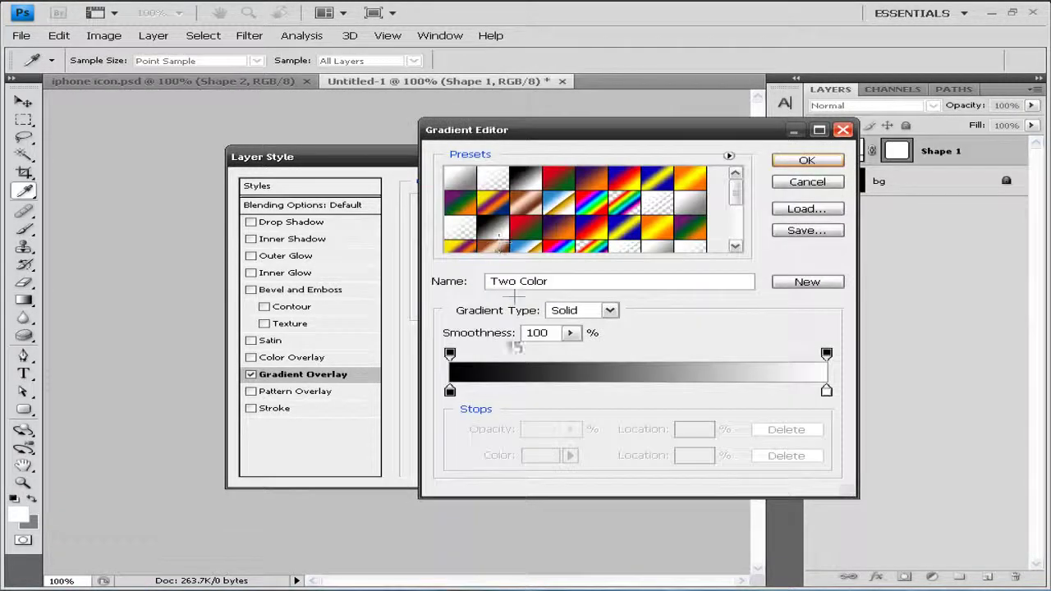
double_click(450, 391)
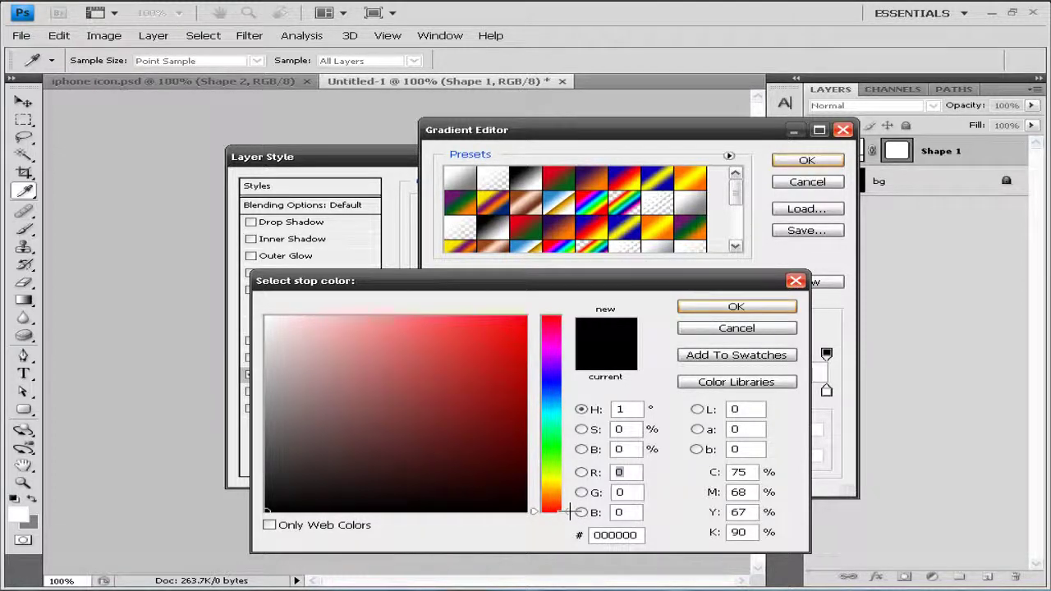
drag(569, 511, 575, 355)
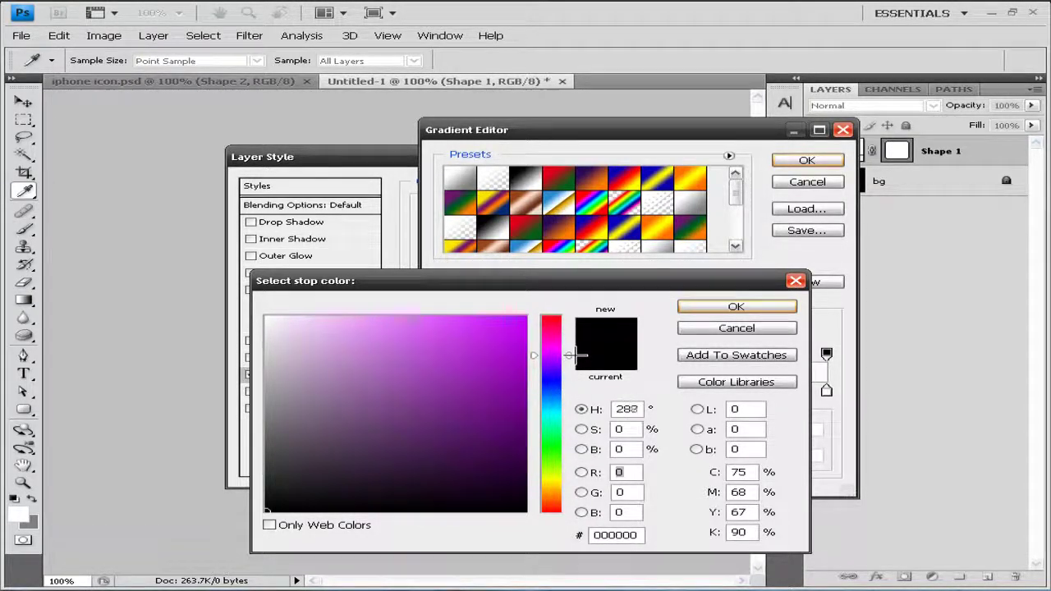
drag(495, 347, 573, 301)
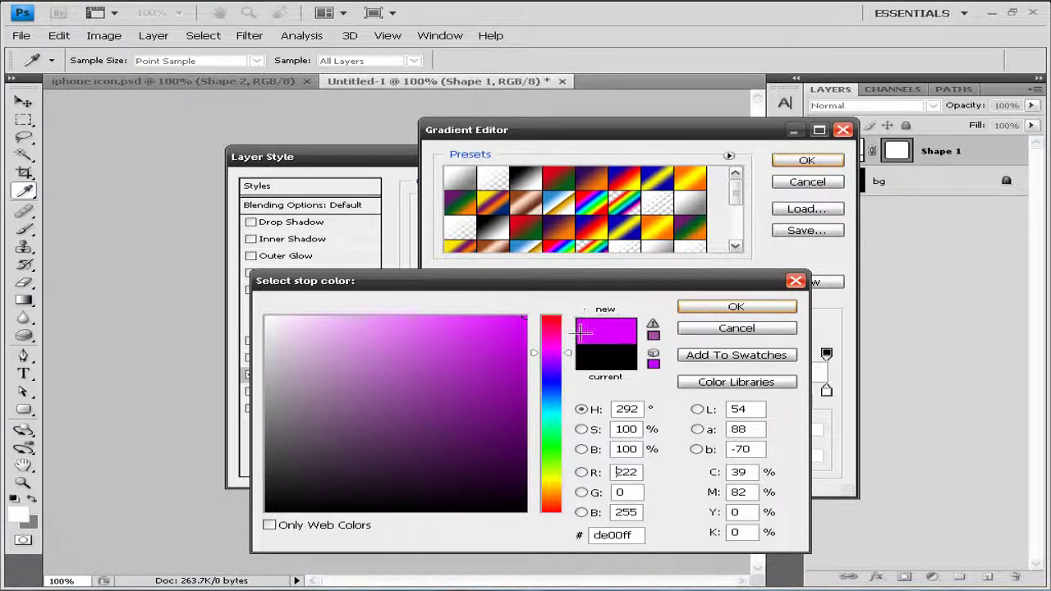
click(698, 307)
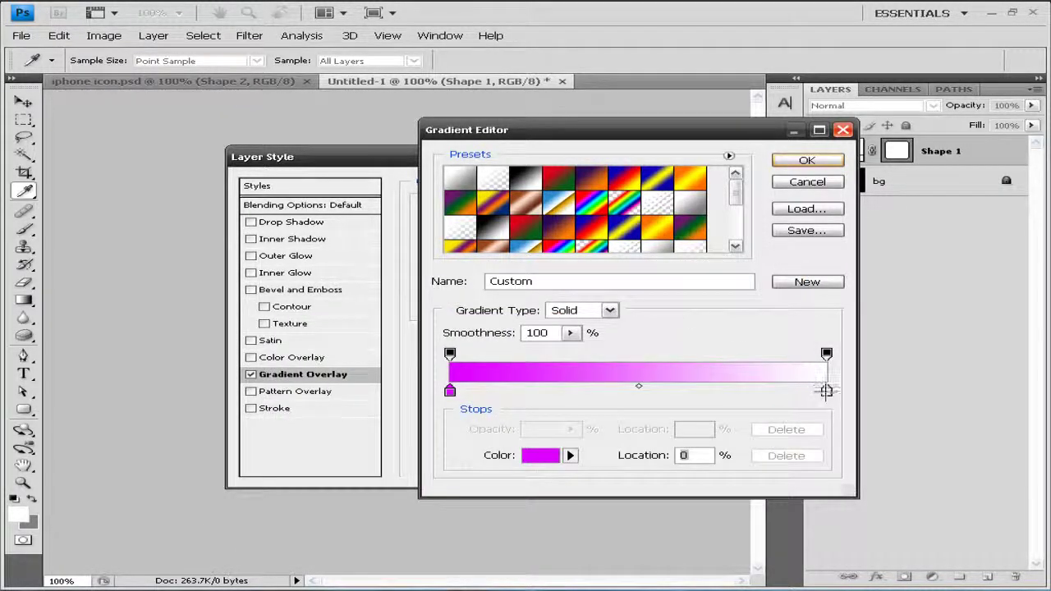
Set the right stop to deep purple 8300b3, apply the overlay, and load the shape outline
double_click(826, 392)
drag(571, 512, 570, 356)
drag(503, 380, 560, 375)
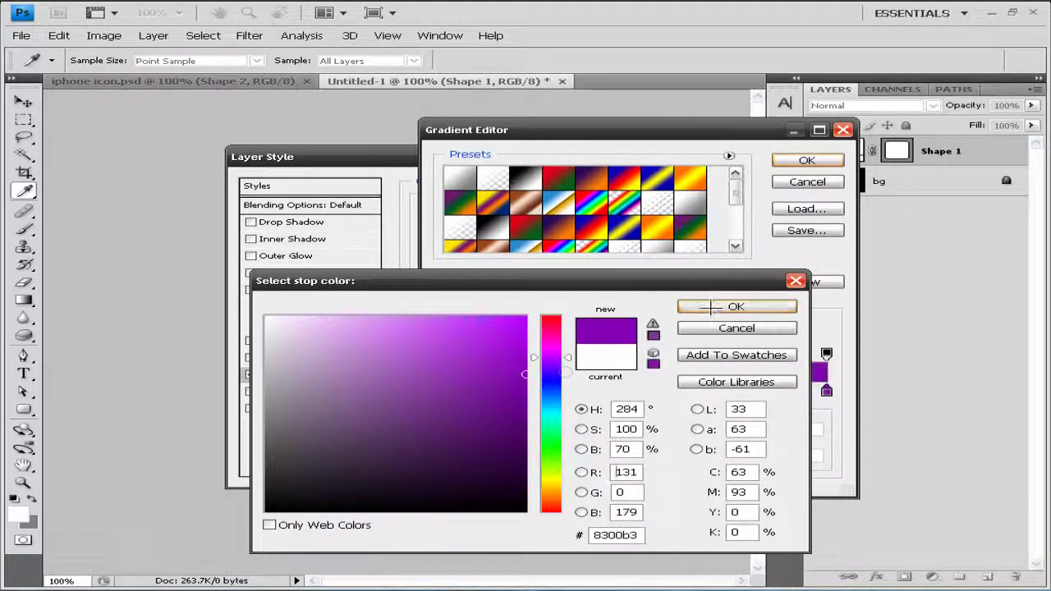
click(735, 307)
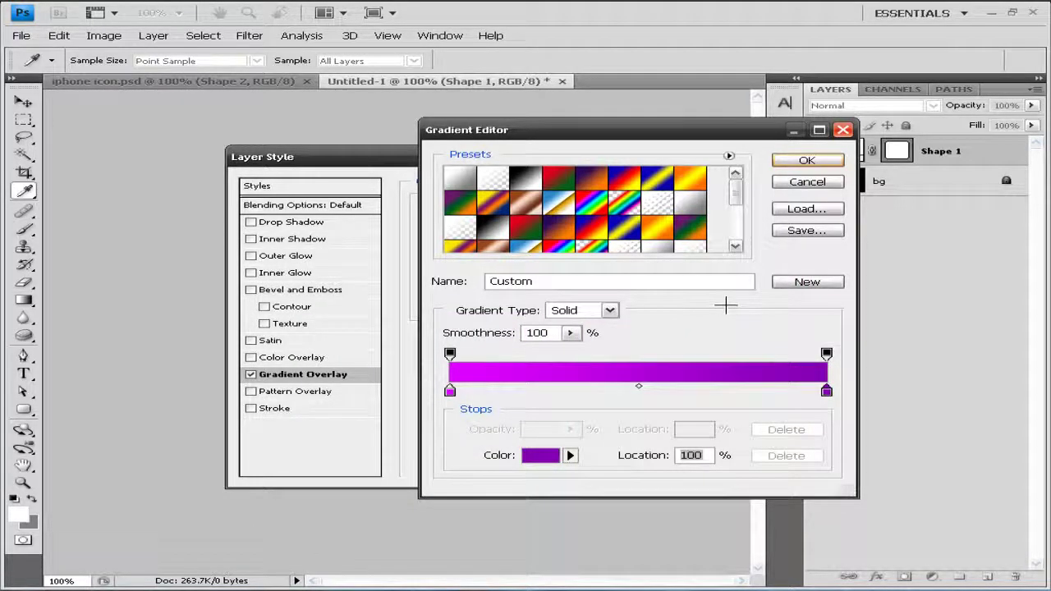
click(807, 160)
click(780, 185)
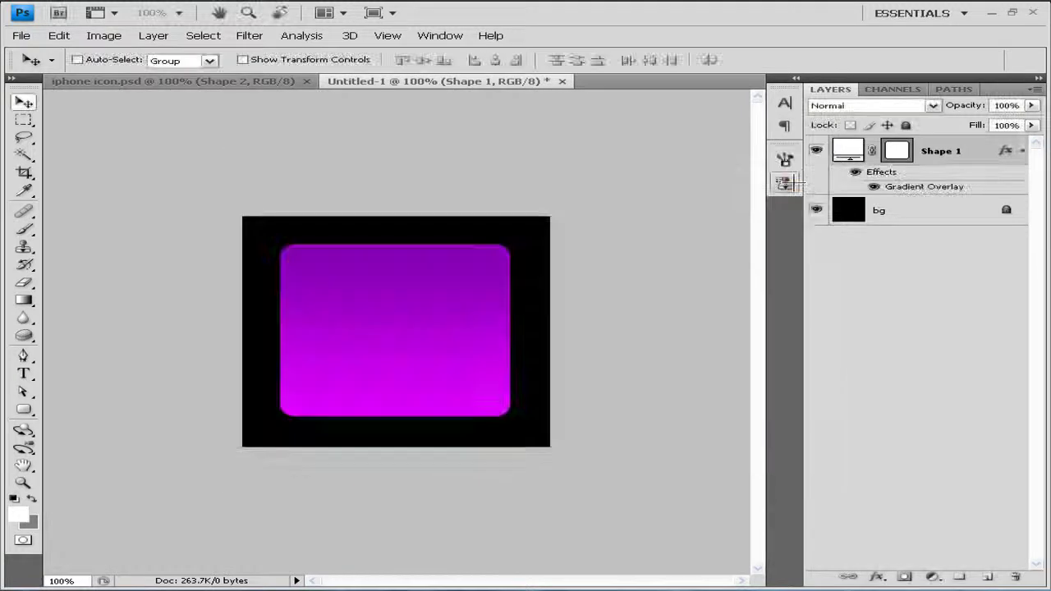
ctrl+click(896, 151)
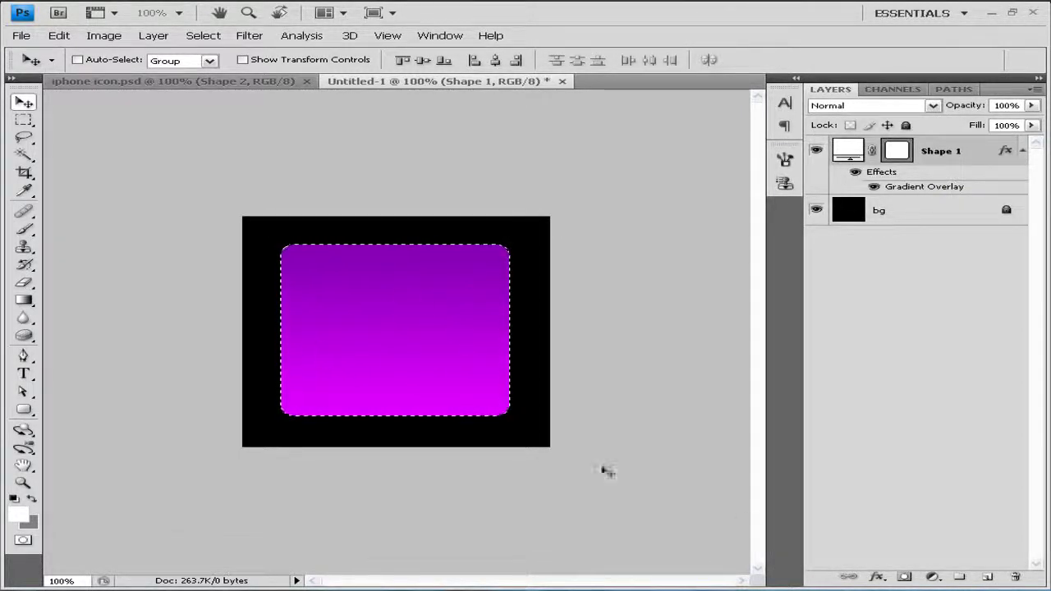
Add a new empty layer above Shape 1 and dismiss the premature Add Noise error
click(988, 577)
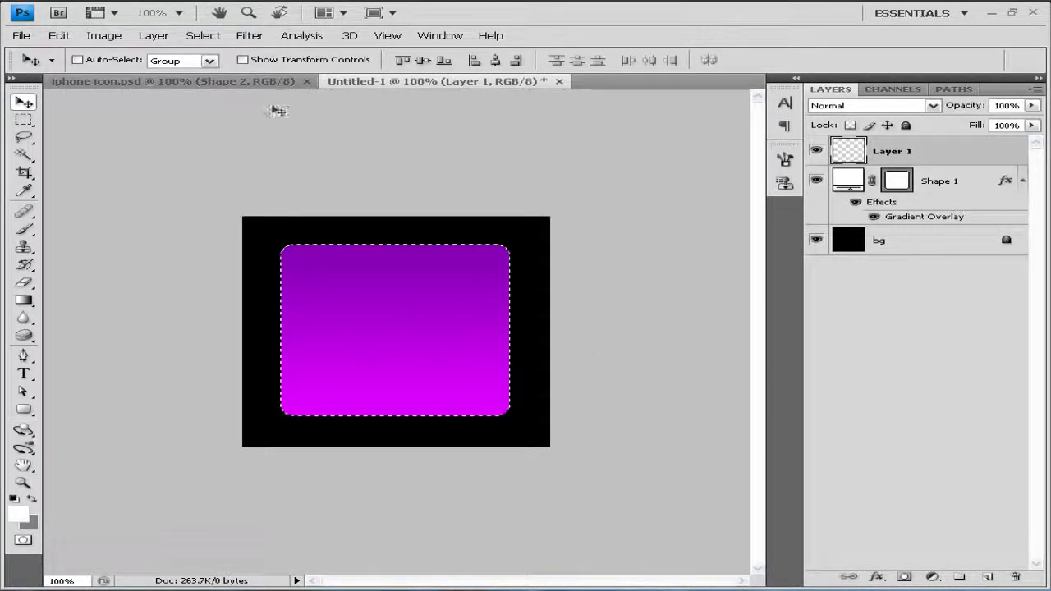
click(248, 35)
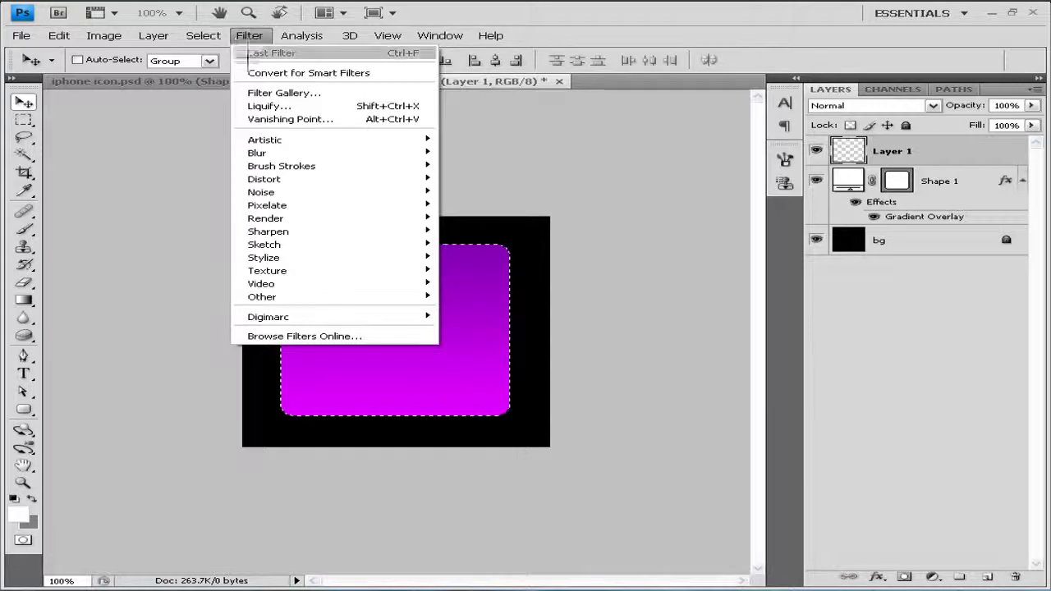
mouse_move(312, 192)
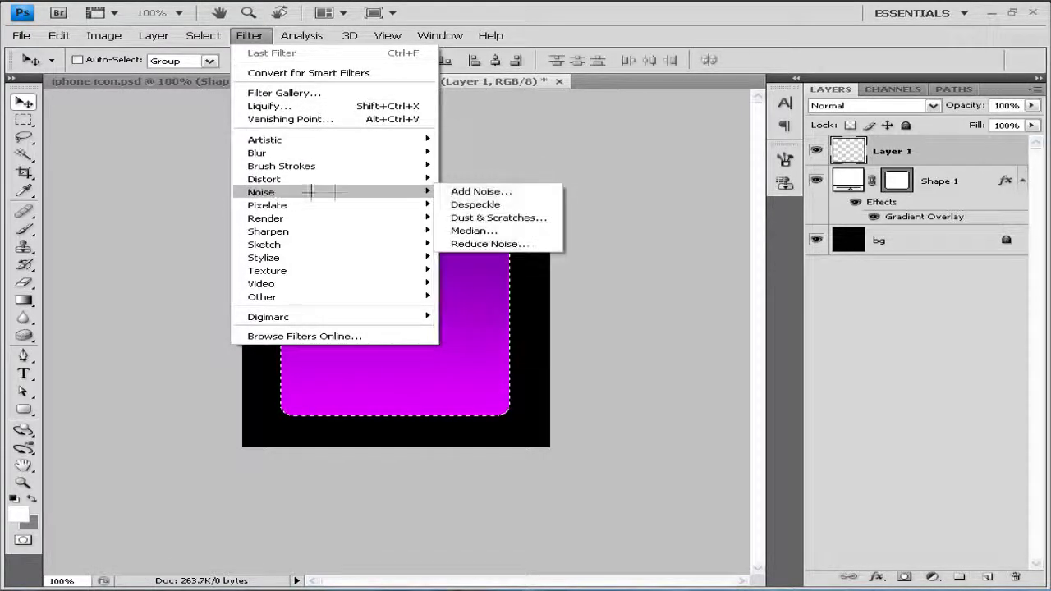
click(483, 191)
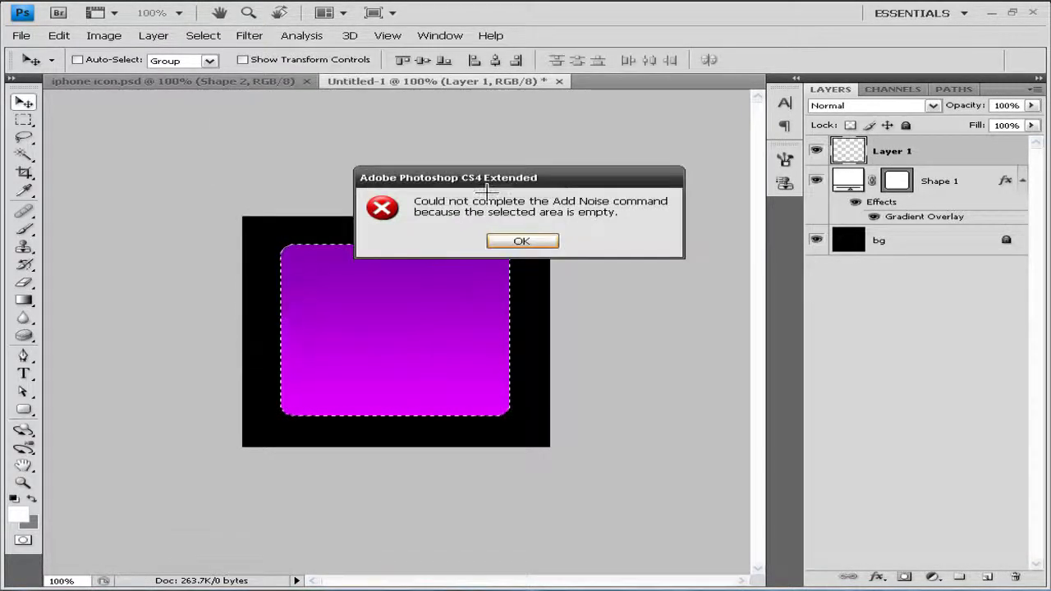
click(522, 240)
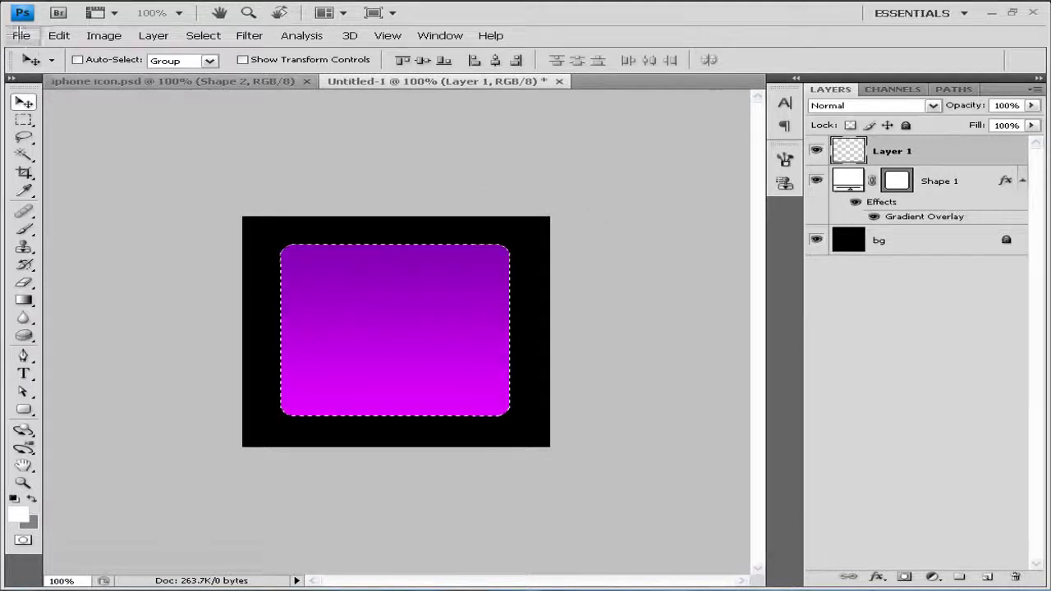
Fill the rounded-square selection with white using Edit > Fill
click(58, 35)
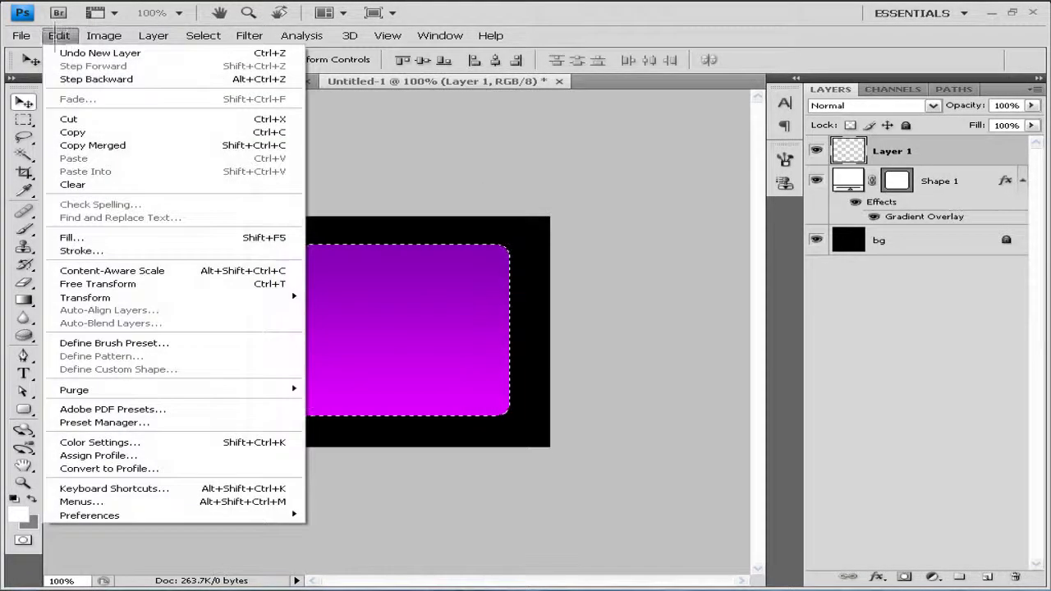
click(78, 237)
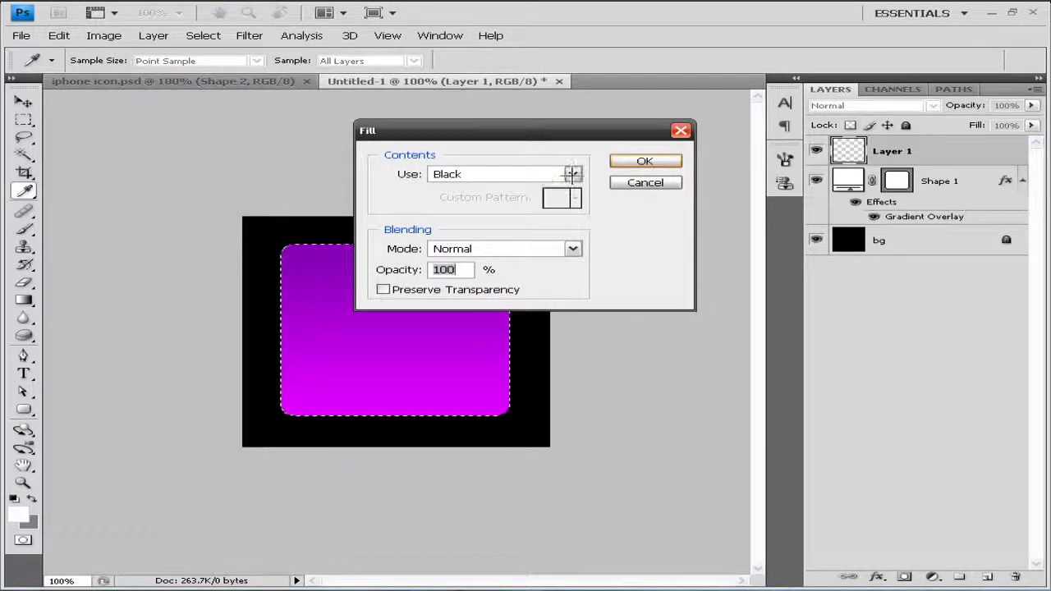
click(573, 175)
click(567, 298)
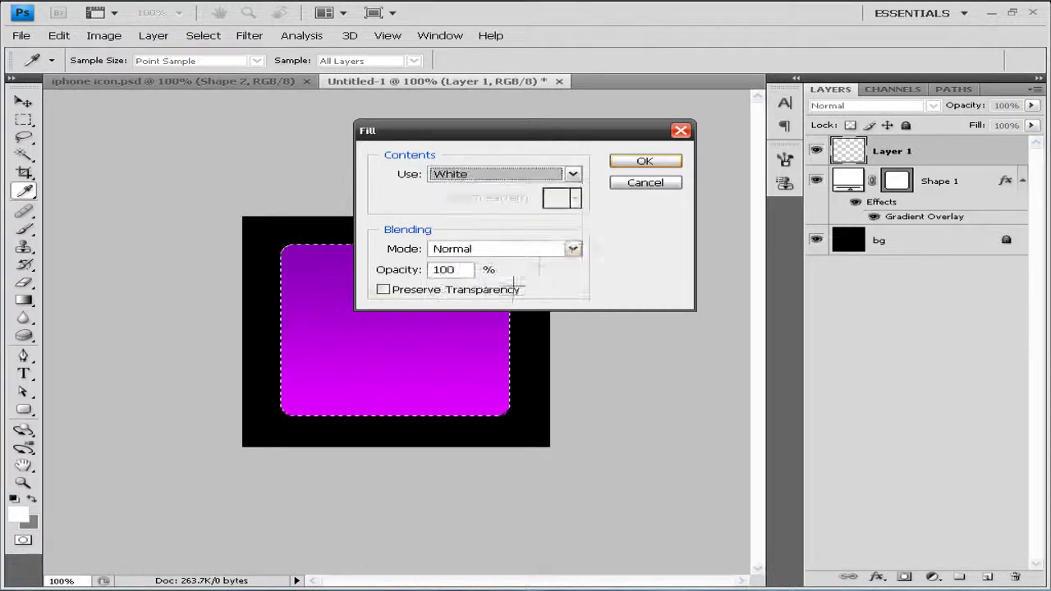
click(643, 161)
Apply Add Noise at 300%, Gaussian, monochromatic to the white rounded square
key(v)
click(250, 36)
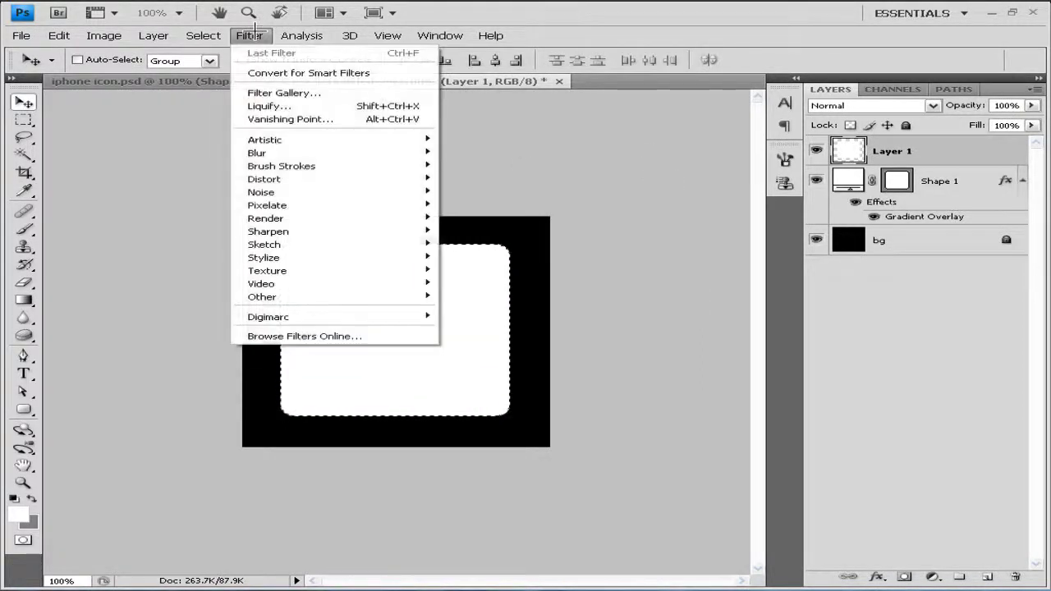
mouse_move(329, 191)
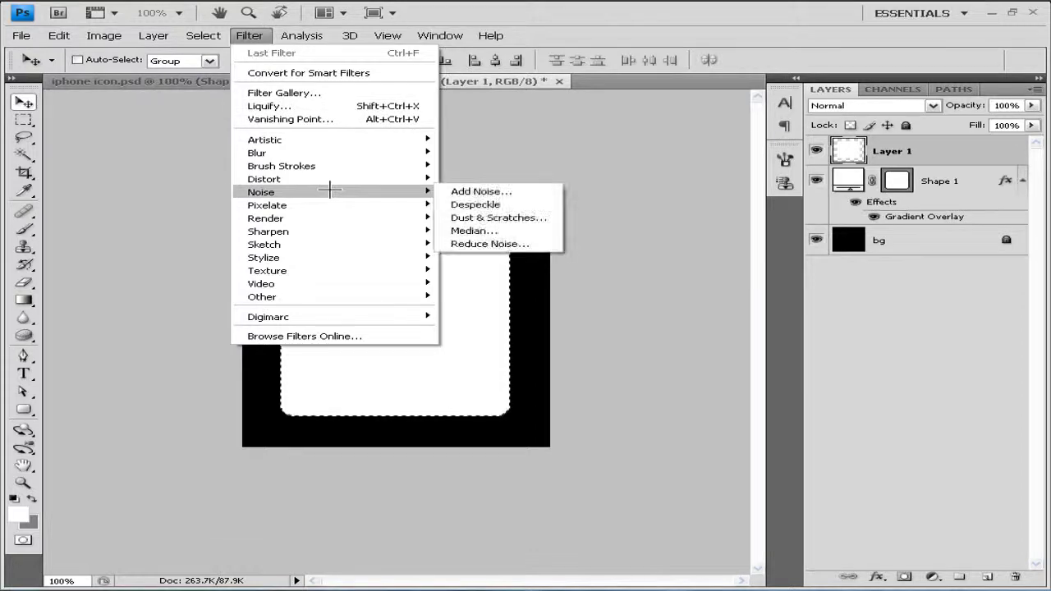
click(481, 192)
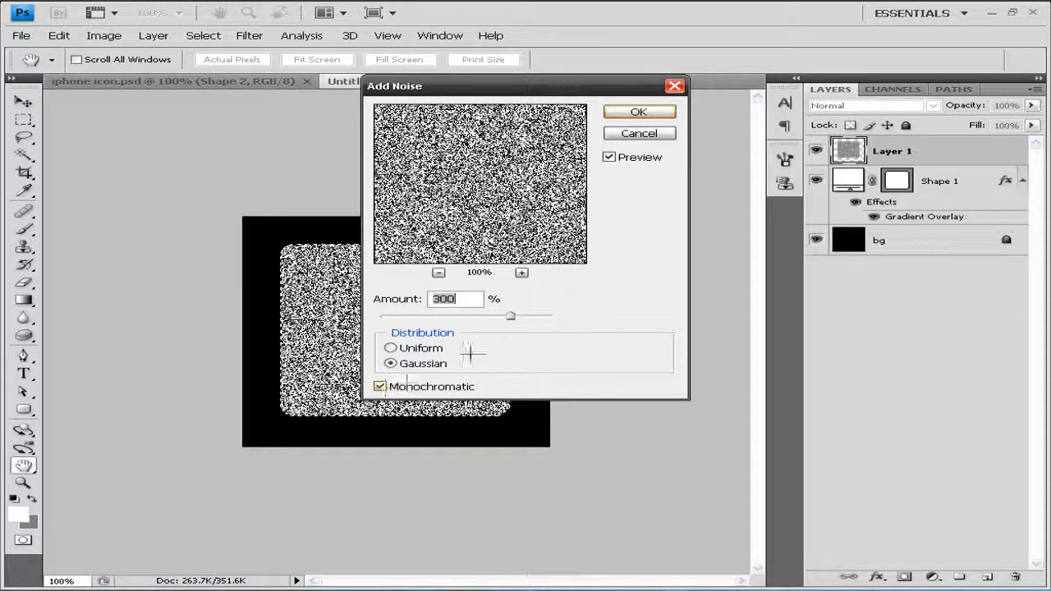
click(631, 108)
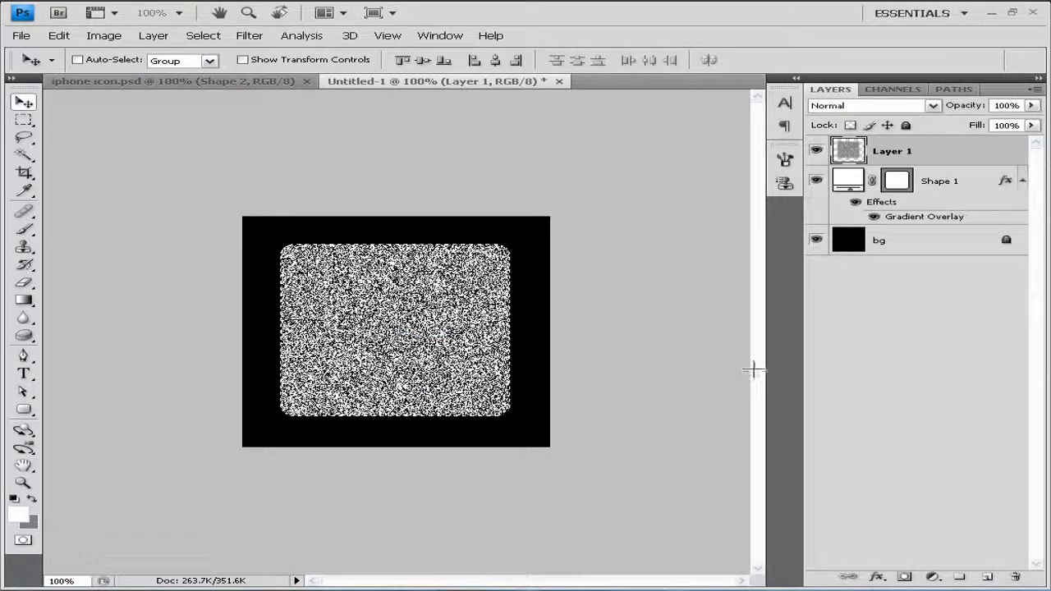
click(250, 35)
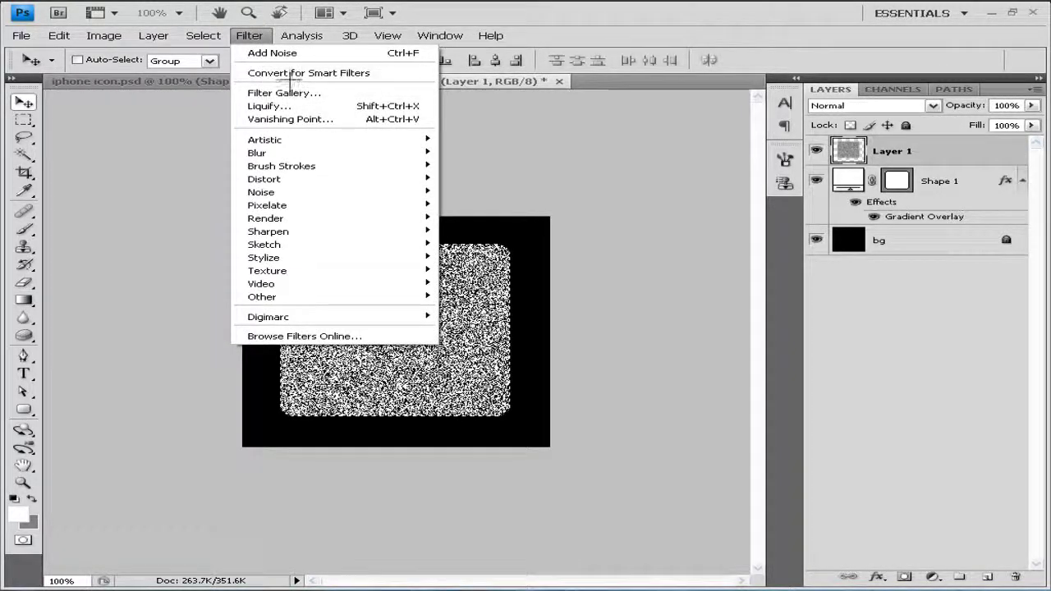
Apply a Zoom radial blur at Best quality with amount 90 to the noise
mouse_move(352, 152)
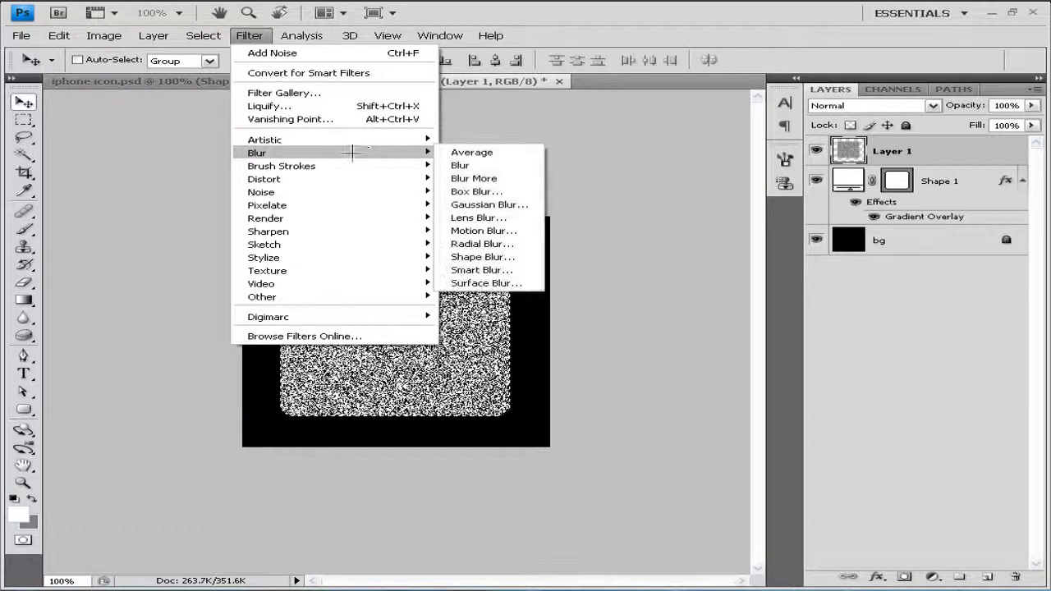
click(527, 244)
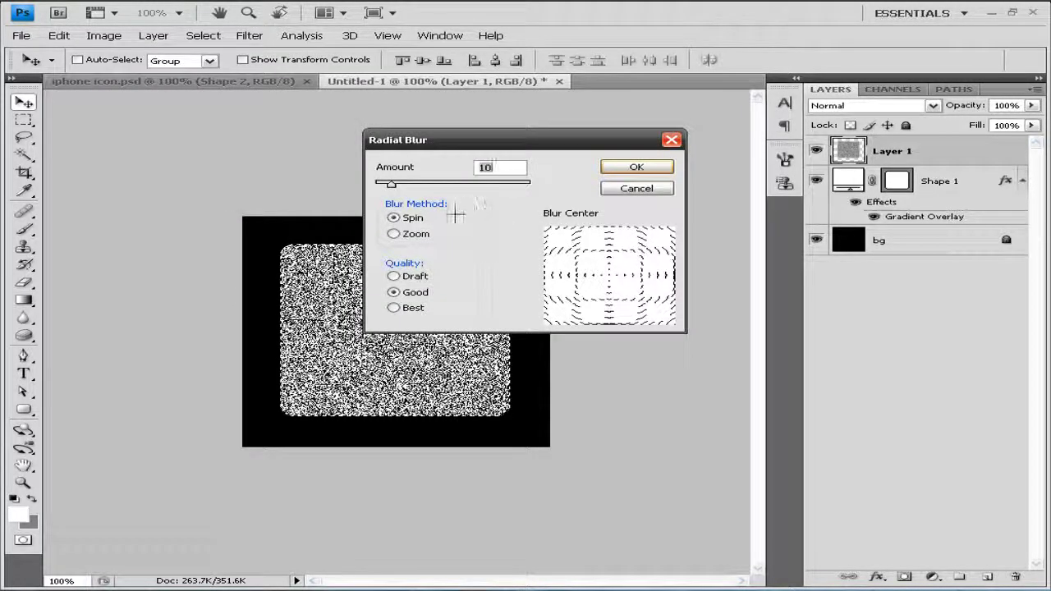
click(393, 234)
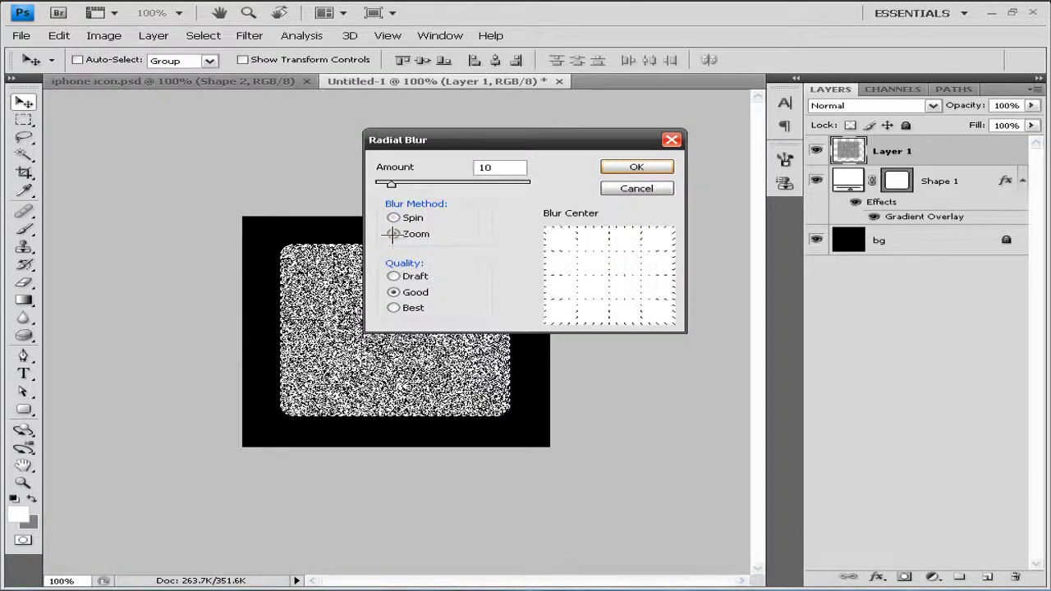
click(394, 307)
drag(391, 183, 514, 183)
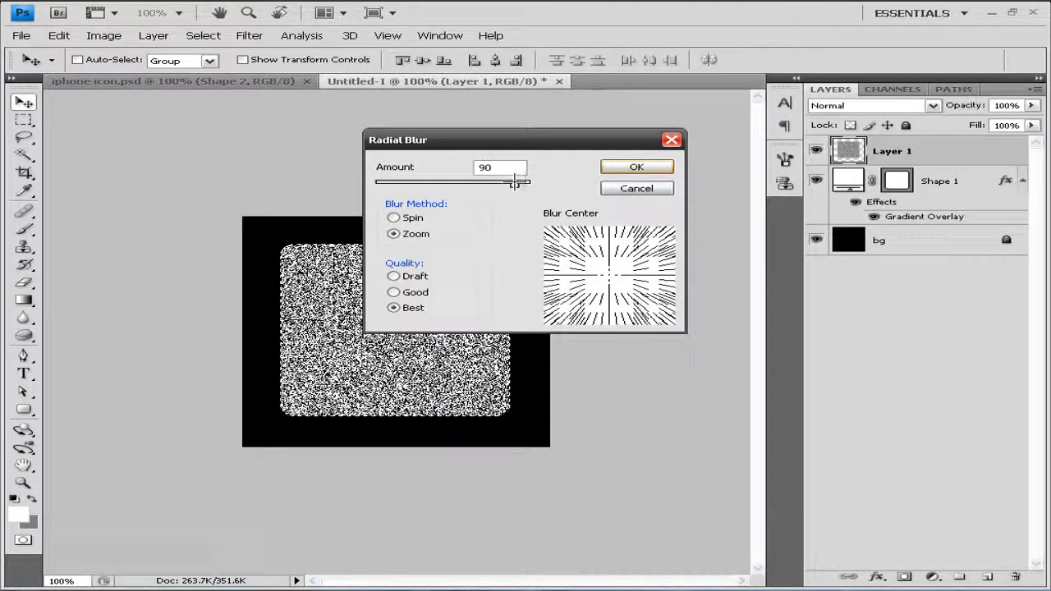
click(628, 169)
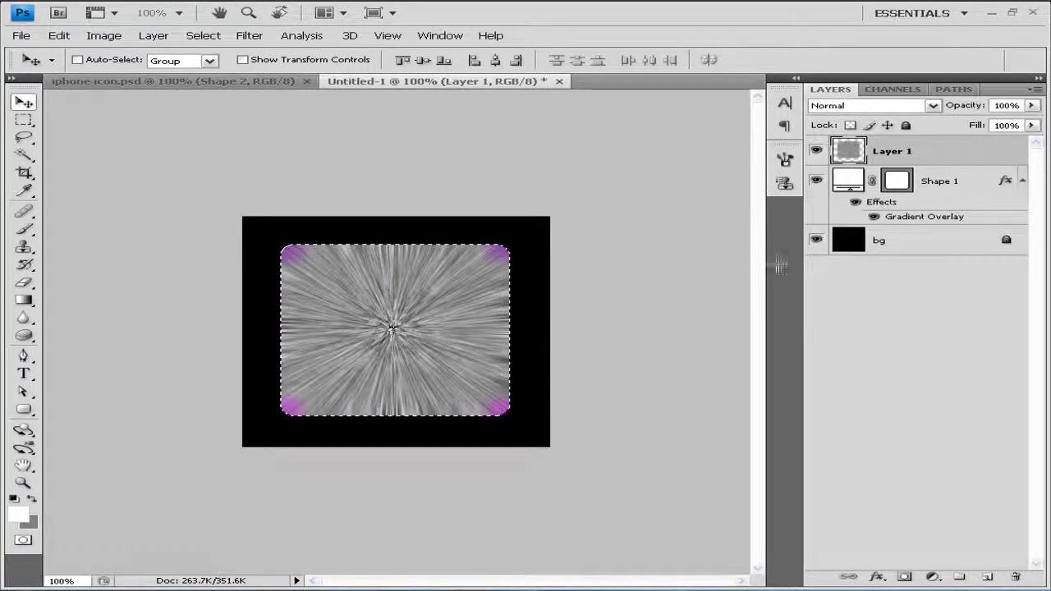
Lower Layer 1's opacity to 34% and deselect with Ctrl+D
click(1030, 105)
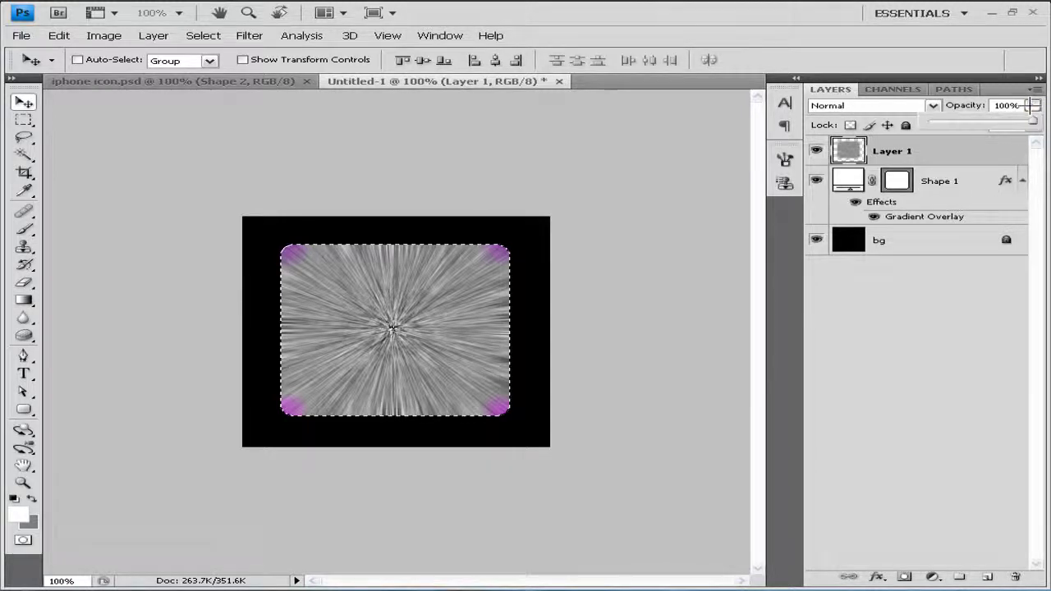
drag(1030, 121, 964, 121)
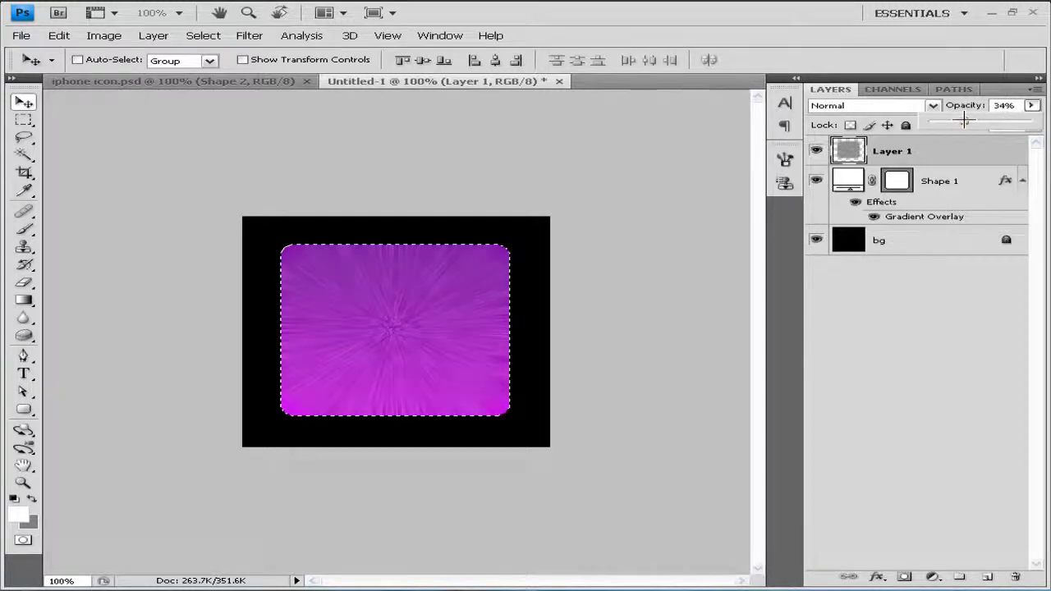
click(936, 287)
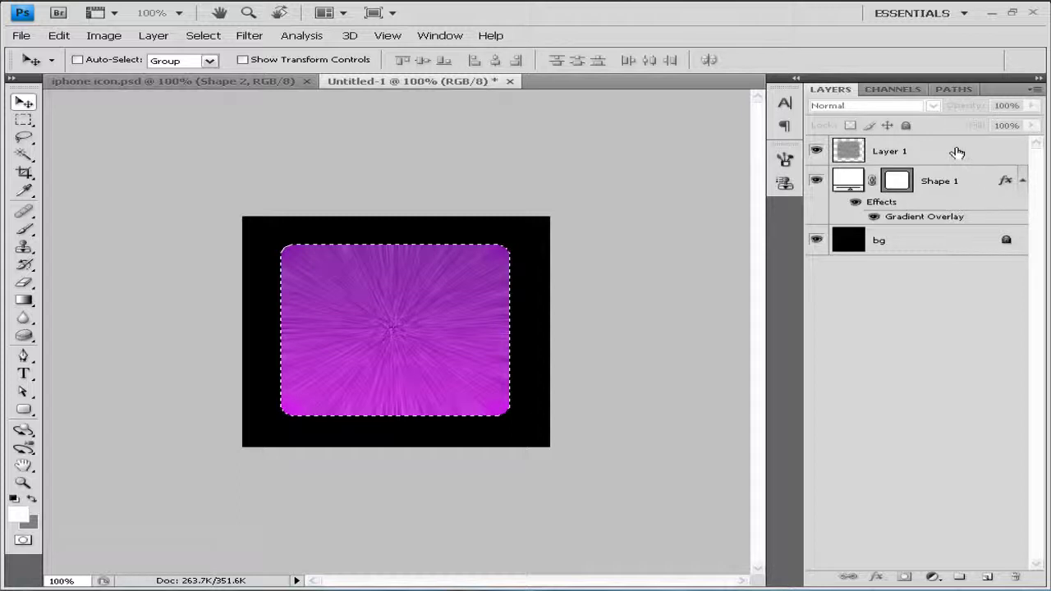
click(955, 152)
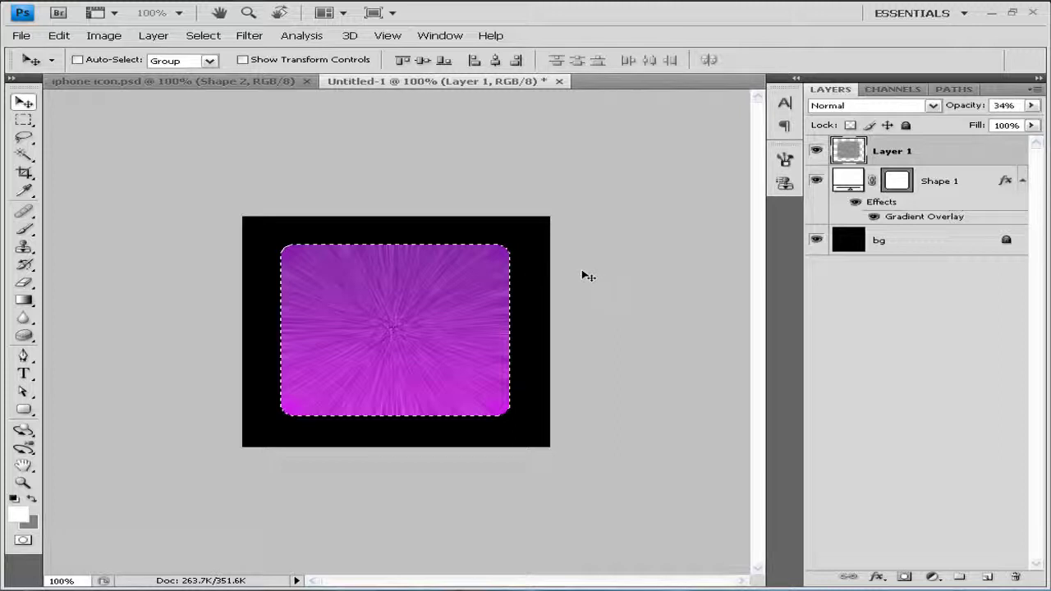
key(ctrl+d)
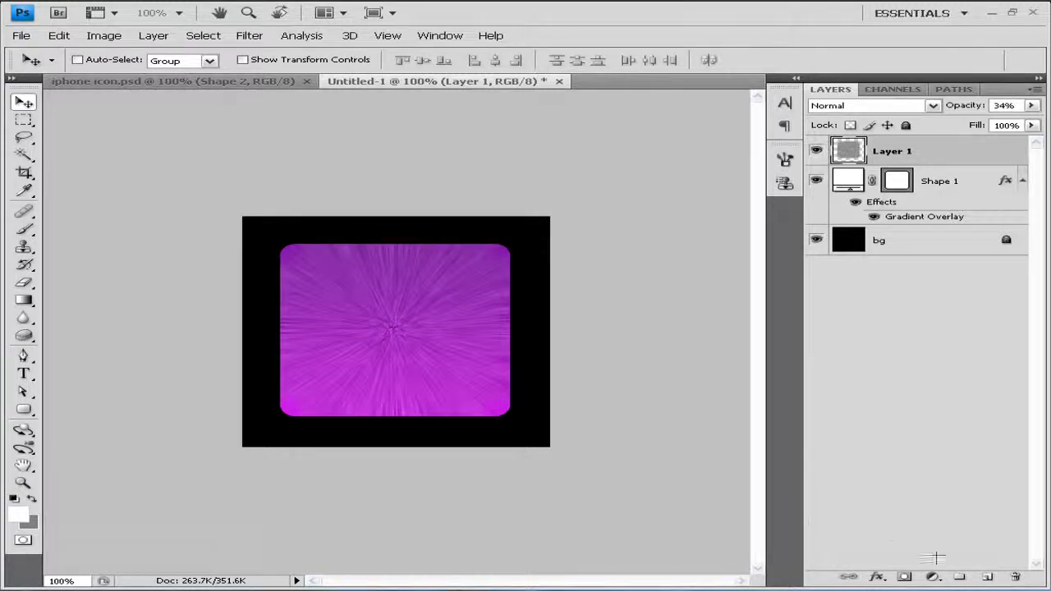
Mask Layer 1 with a Black, White radial gradient from the centre, then group the layers
click(904, 577)
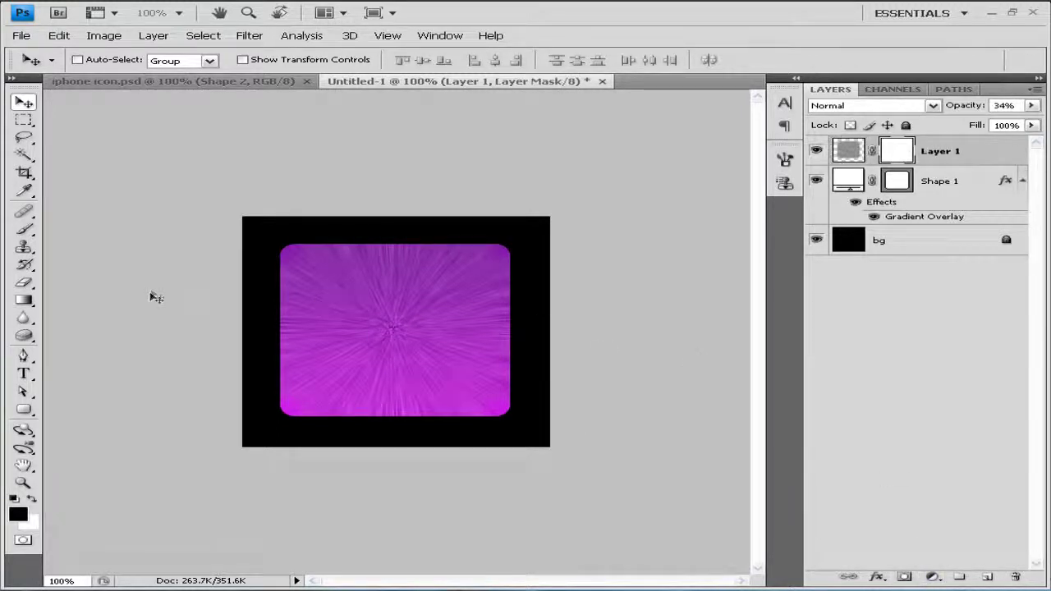
click(23, 299)
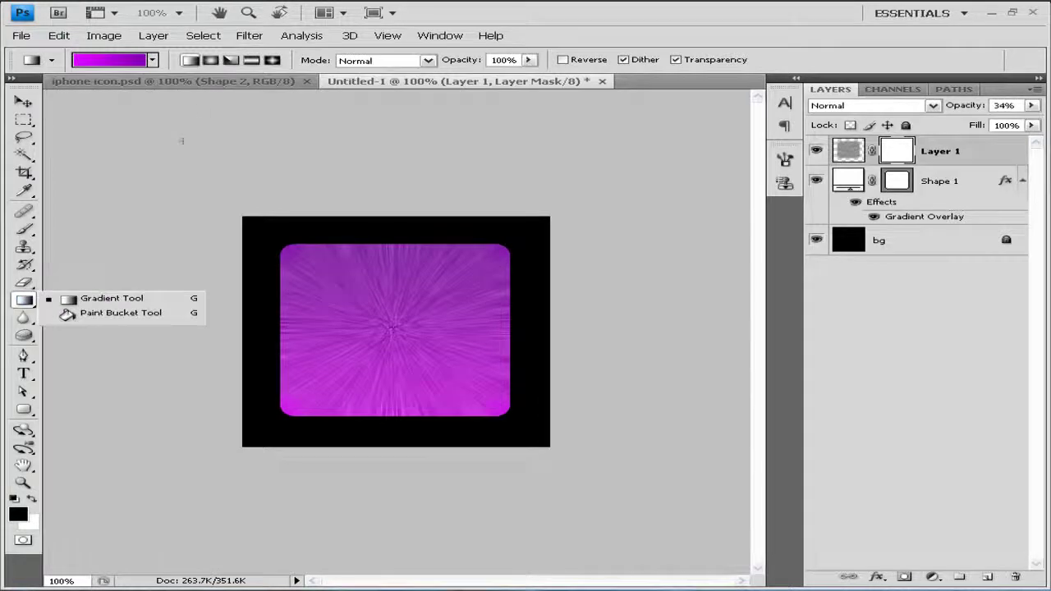
click(198, 70)
click(123, 58)
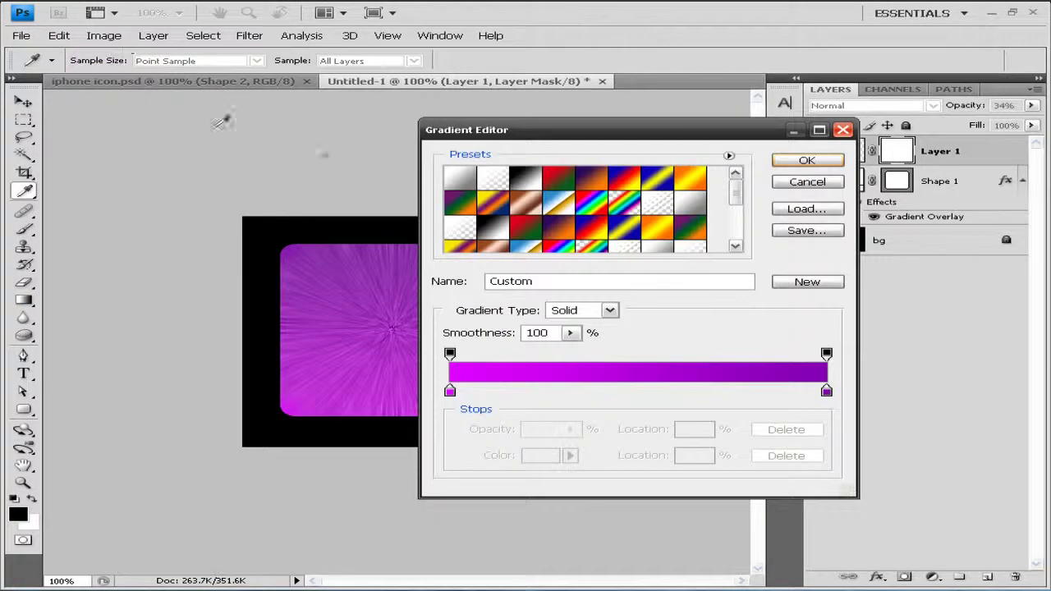
click(530, 177)
click(803, 160)
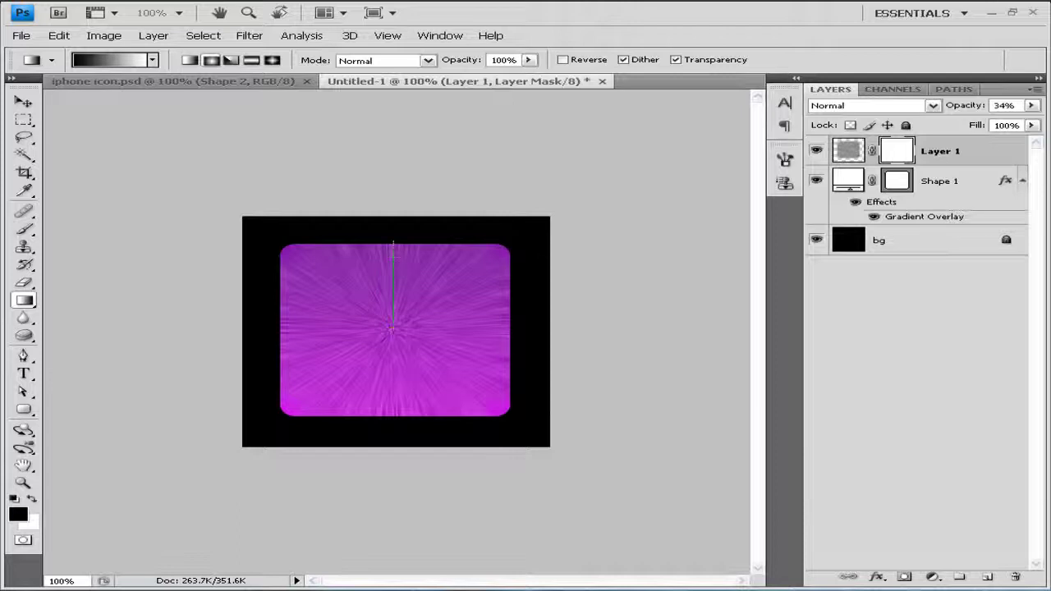
drag(393, 244, 393, 244)
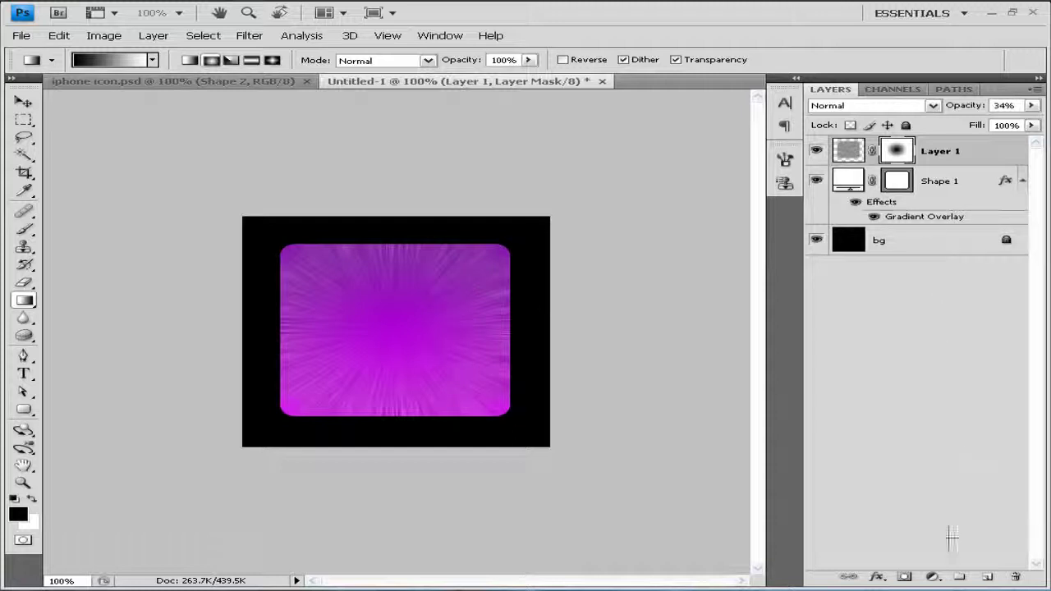
click(959, 577)
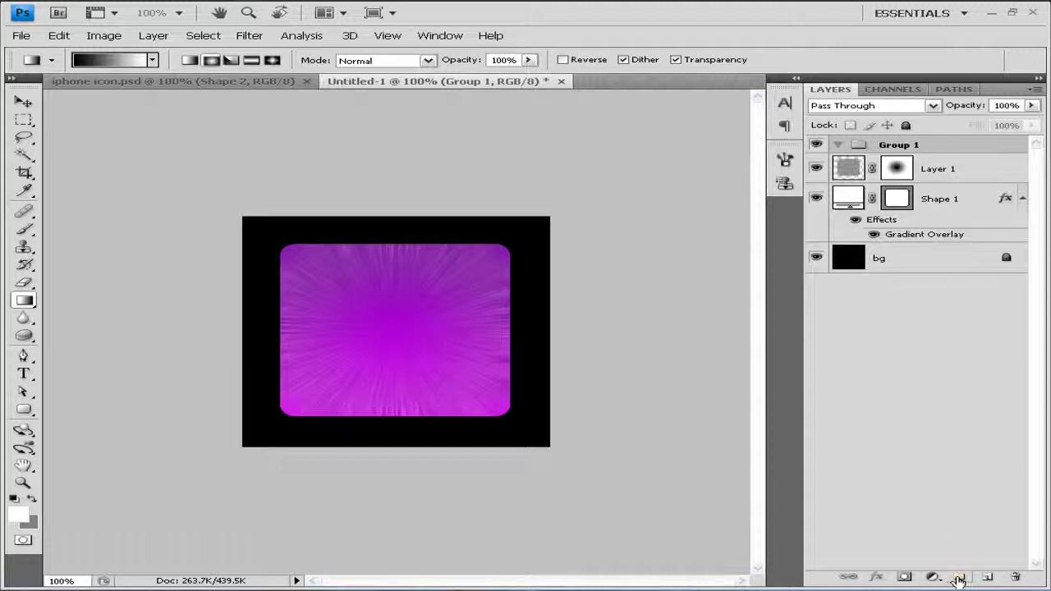
Undo the grouping, add Layer 2 on top, make white the foreground, and load the square's outline
key(ctrl+z)
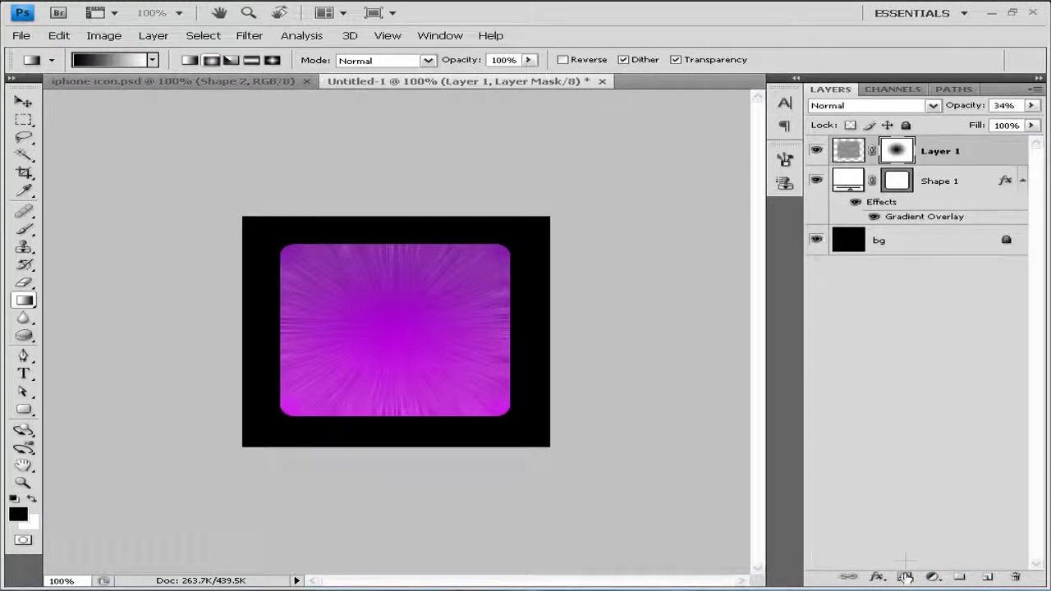
click(988, 577)
key(x)
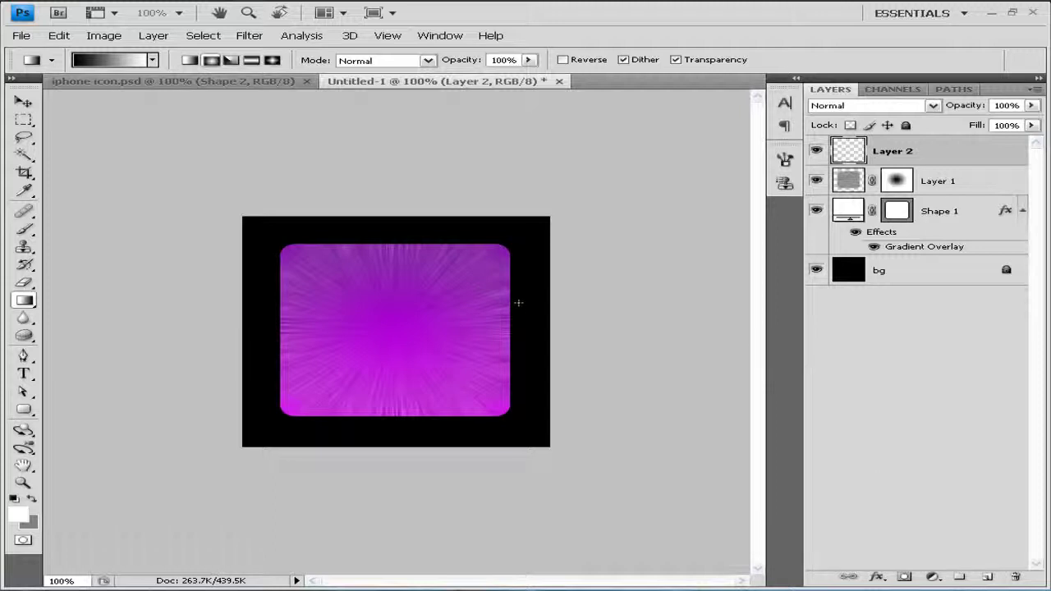
click(174, 81)
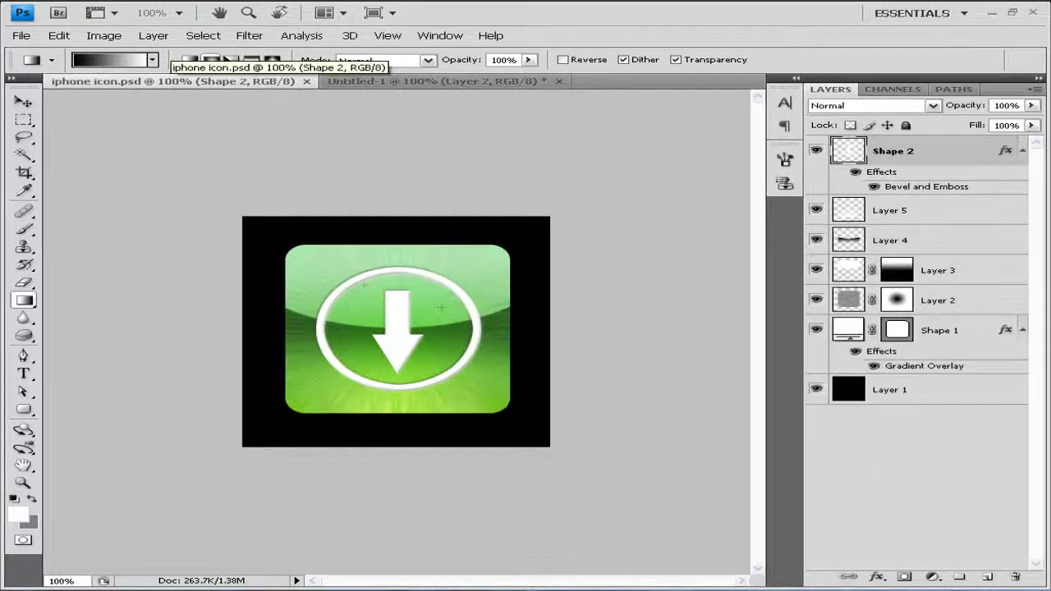
click(435, 82)
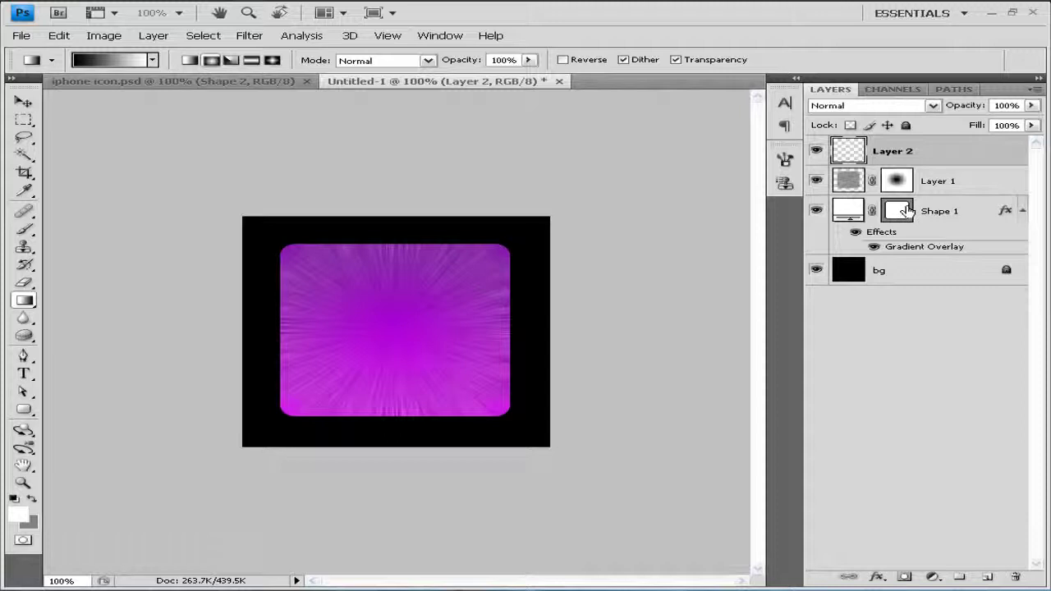
ctrl+click(904, 211)
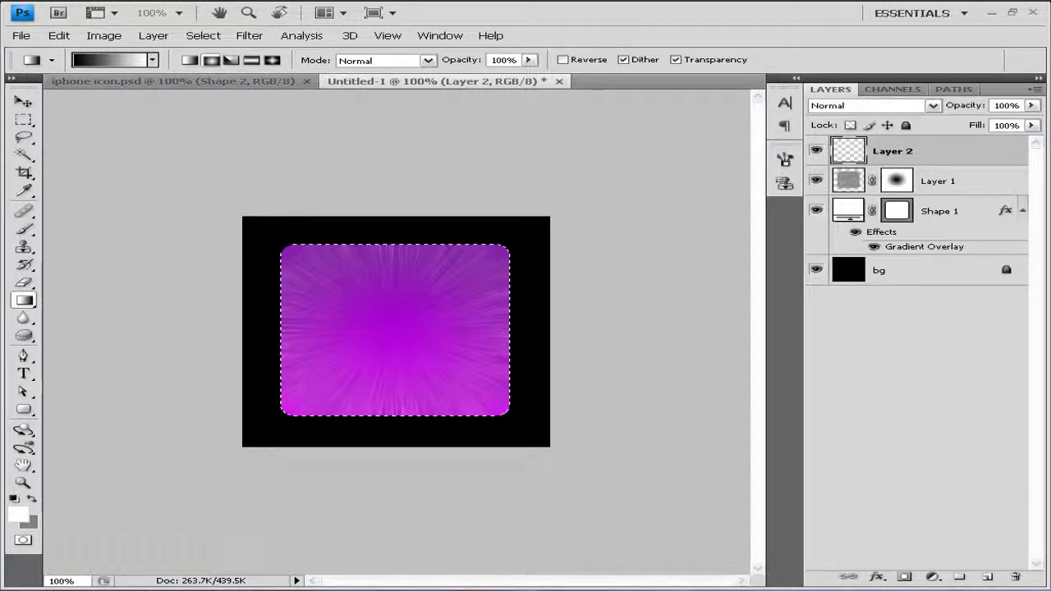
Intersect the square's selection with a large ellipse so only its top remains, with a gently curved lower edge
click(24, 120)
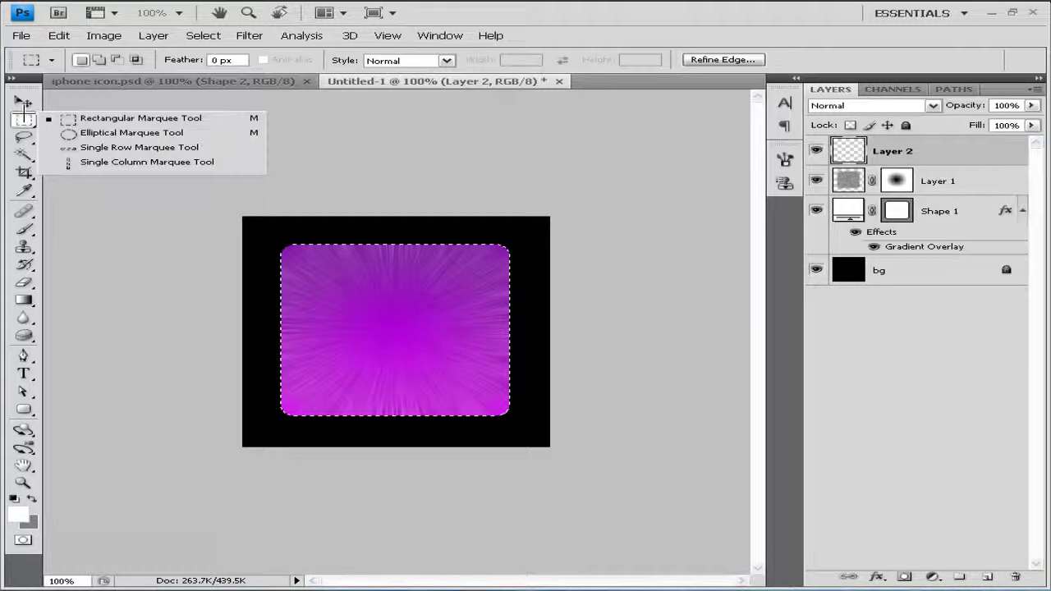
click(103, 133)
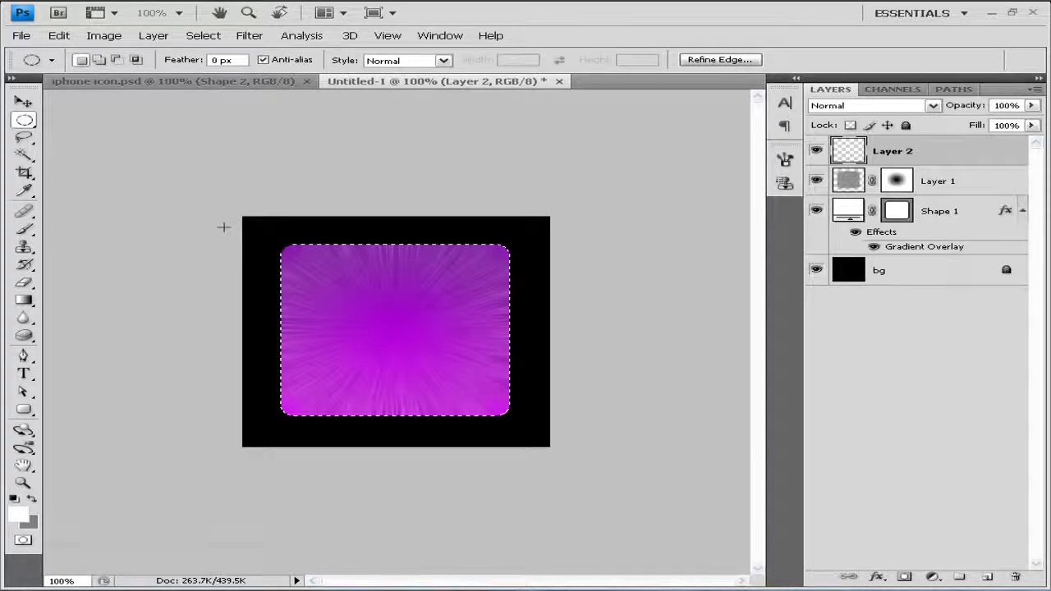
key(shift+alt)
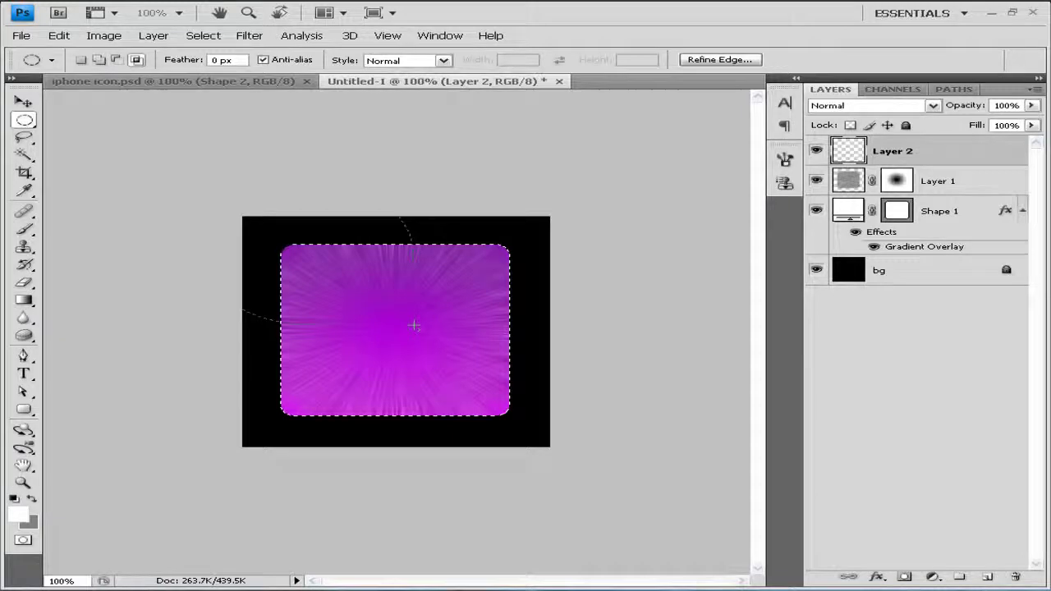
drag(411, 321, 600, 330)
drag(630, 326, 592, 329)
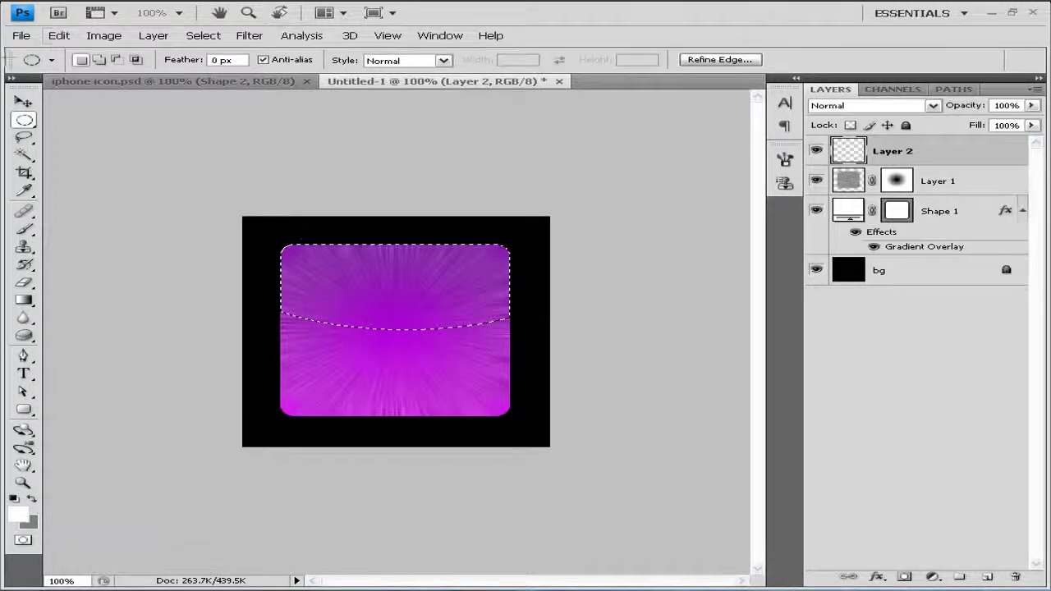
click(59, 35)
Fill the curved top selection on Layer 2 with white
click(124, 230)
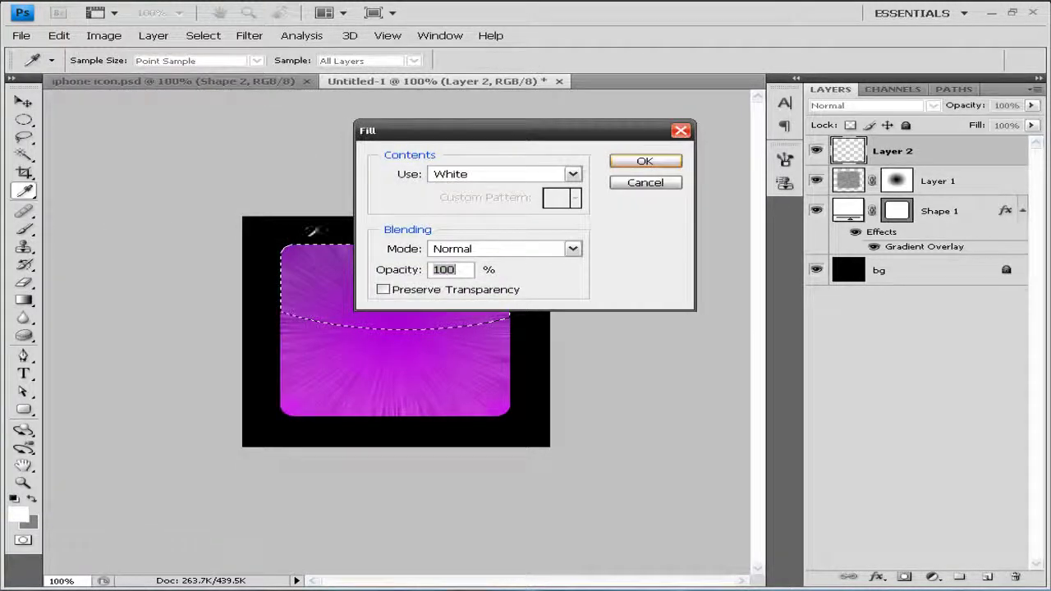
click(646, 161)
key(m)
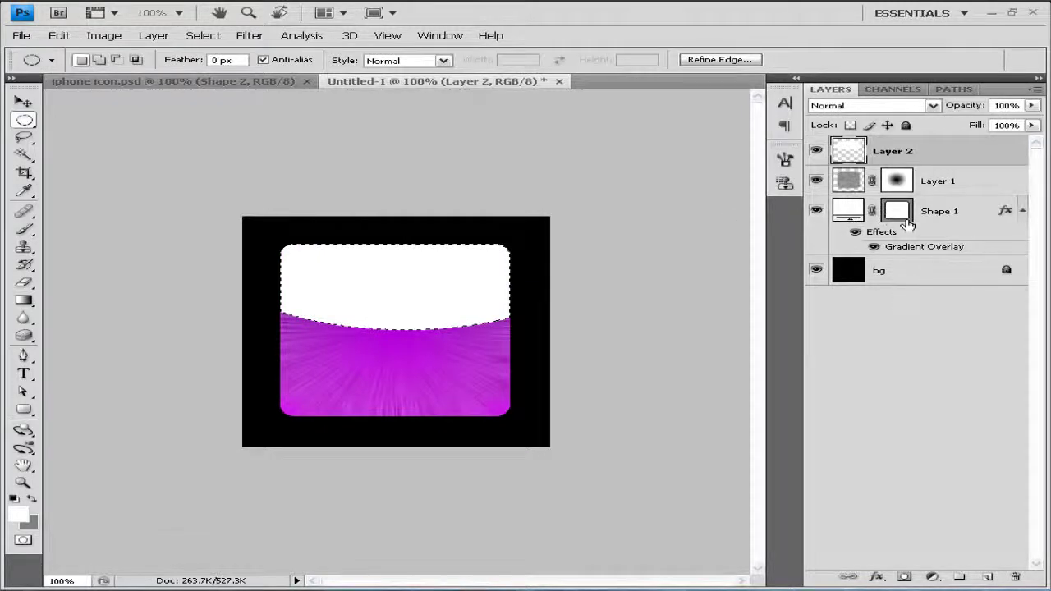
Lower Layer 2's opacity to 50% and deselect with Ctrl+D
click(1031, 105)
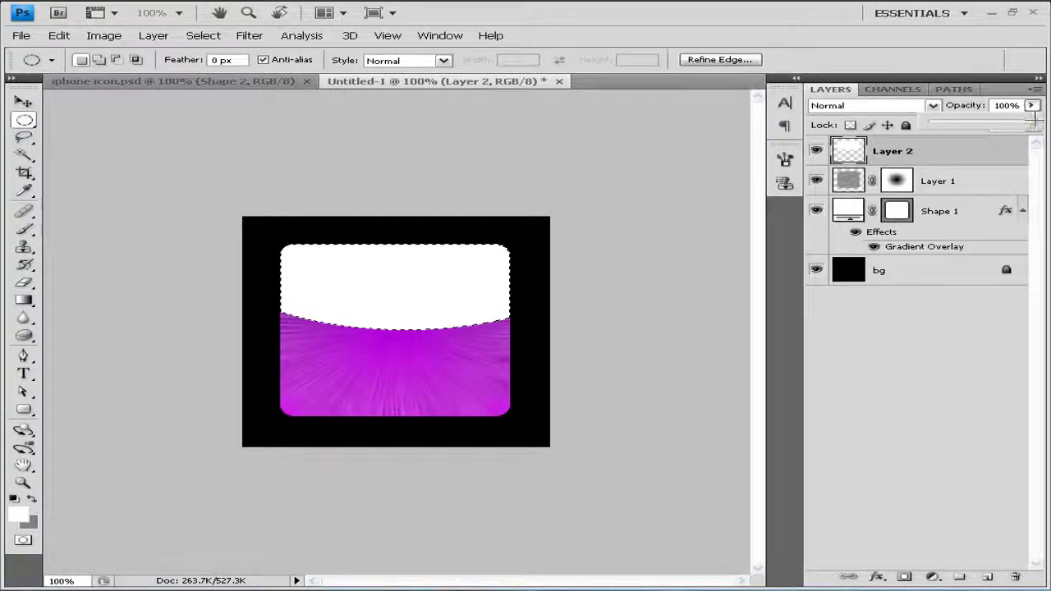
drag(1030, 121, 981, 122)
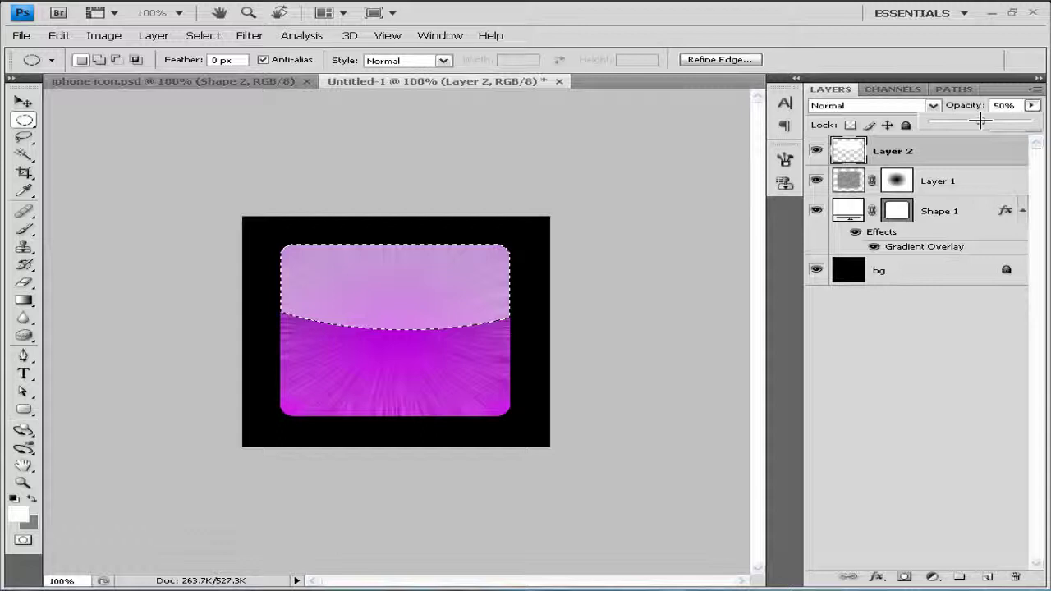
click(915, 370)
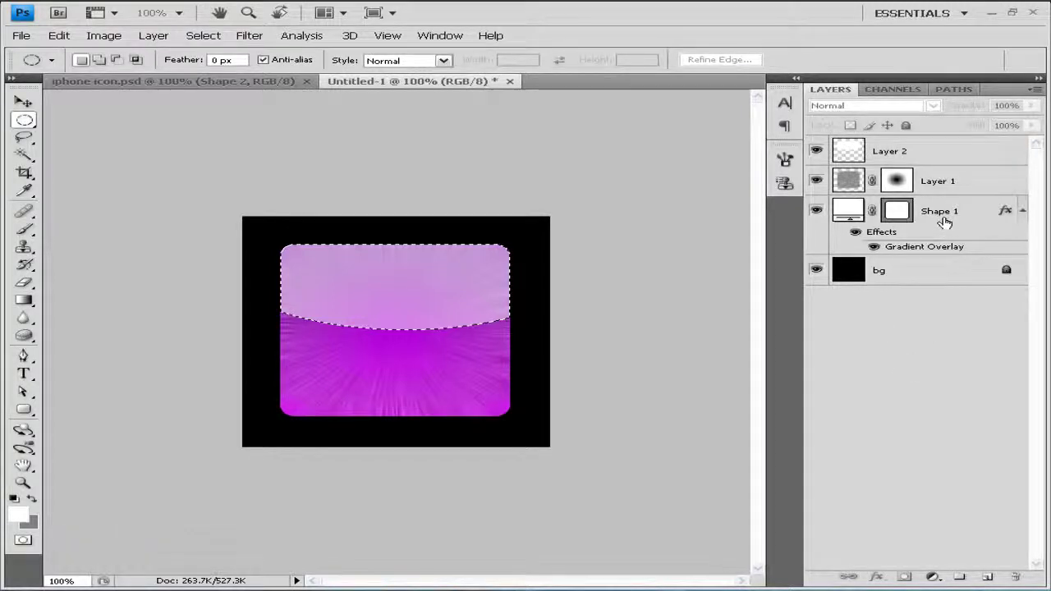
key(ctrl+d)
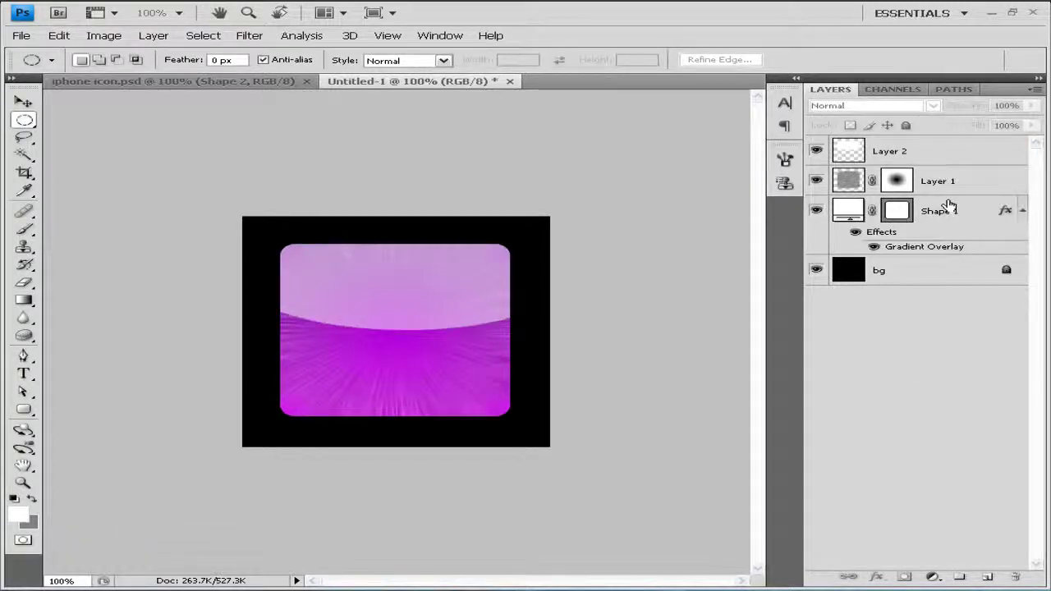
Add a layer mask to Layer 2 and set up a black-to-white gradient
click(918, 153)
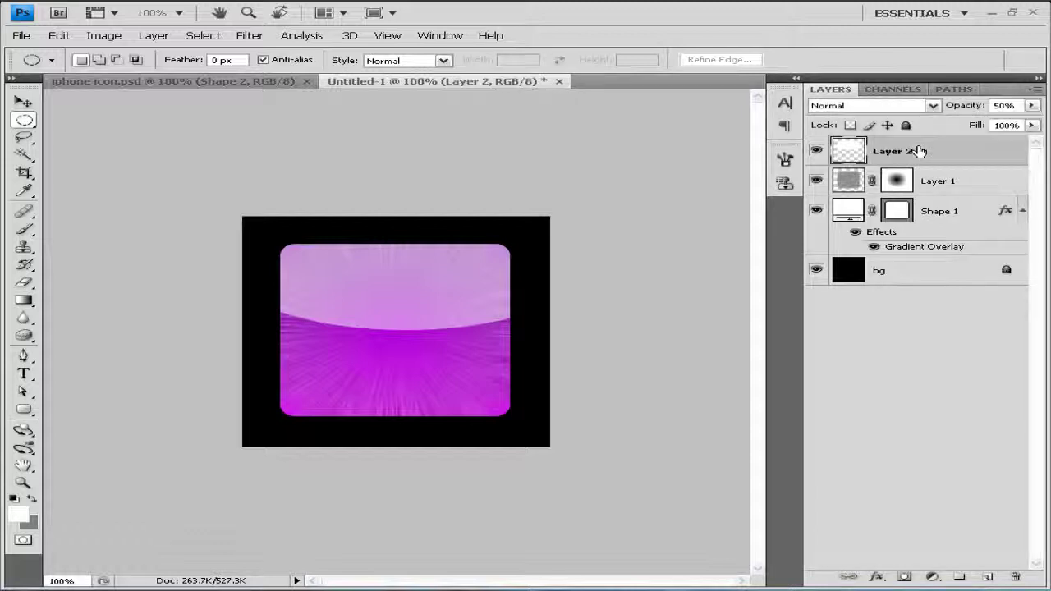
click(904, 577)
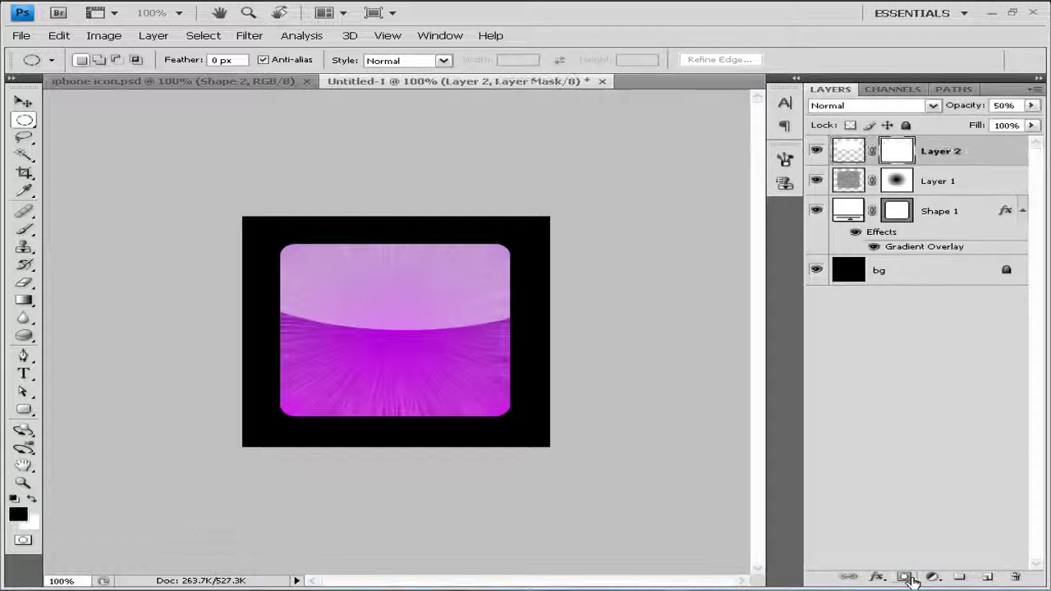
click(24, 299)
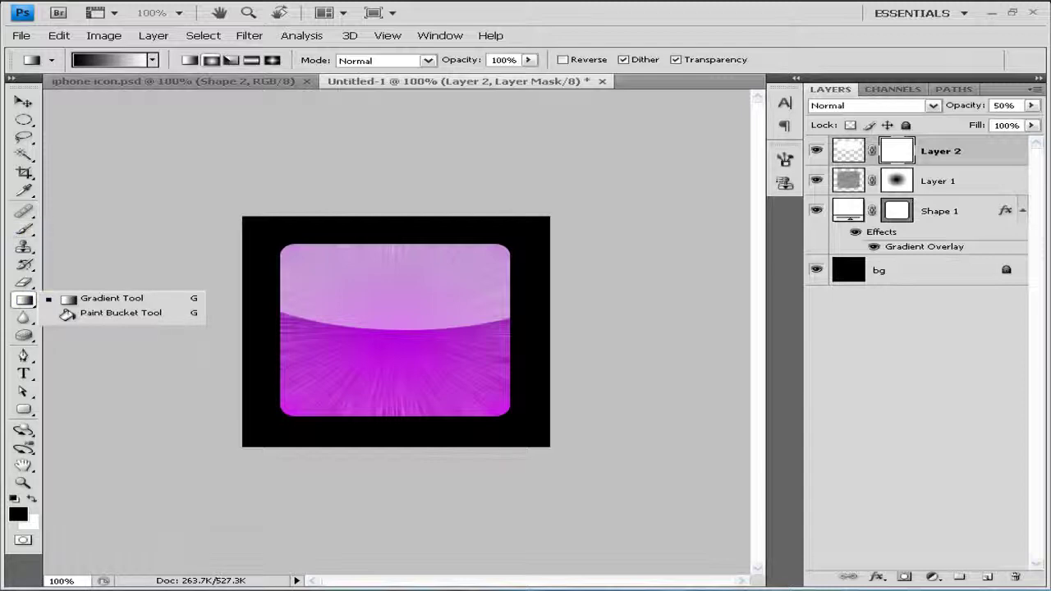
click(189, 60)
click(111, 60)
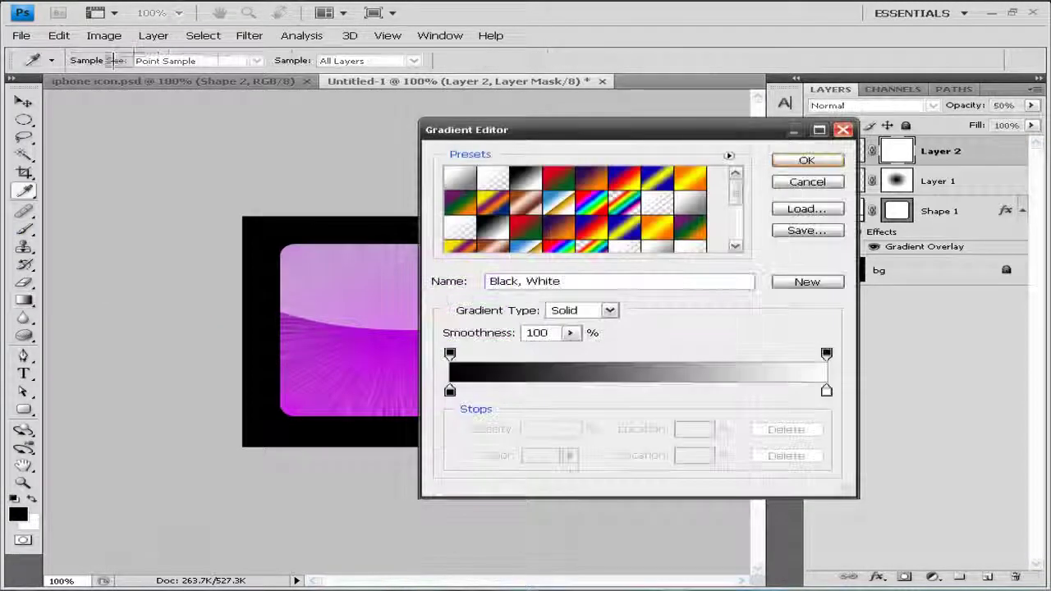
click(805, 160)
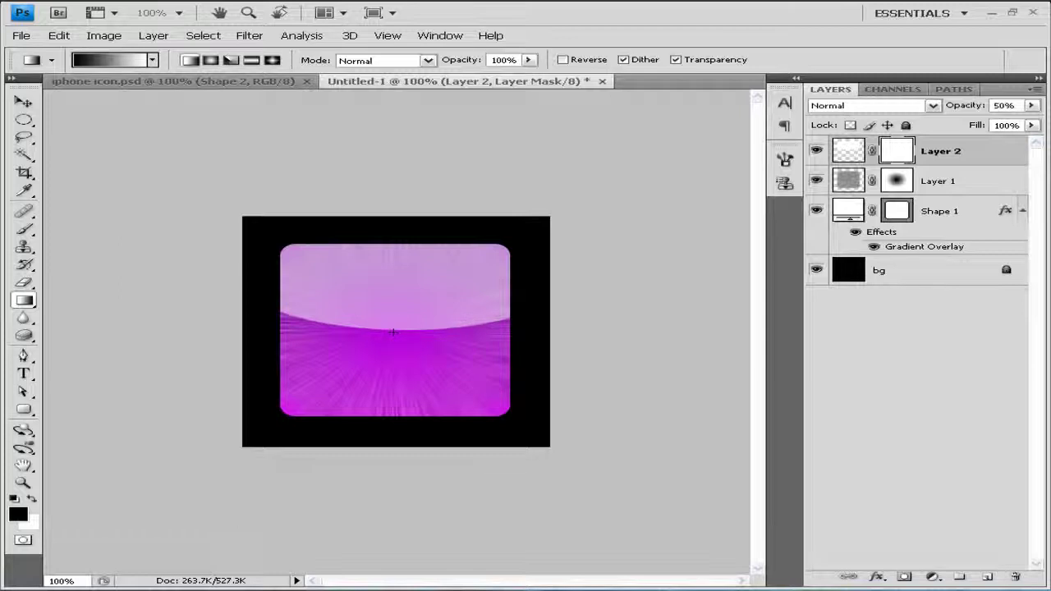
Draw a vertical gradient on the mask, redoing it once, so the shine fades toward its lower edge
mouse_move(391, 316)
mouse_down()
mouse_move(390, 293)
mouse_move(390, 317)
mouse_move(391, 308)
mouse_up()
key(ctrl+z)
drag(397, 314, 398, 329)
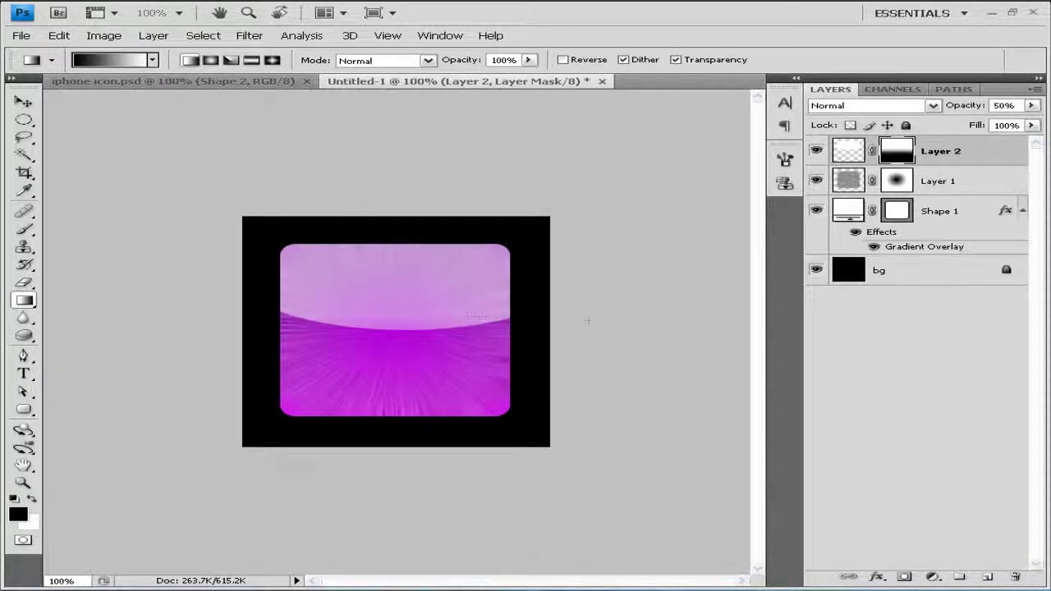